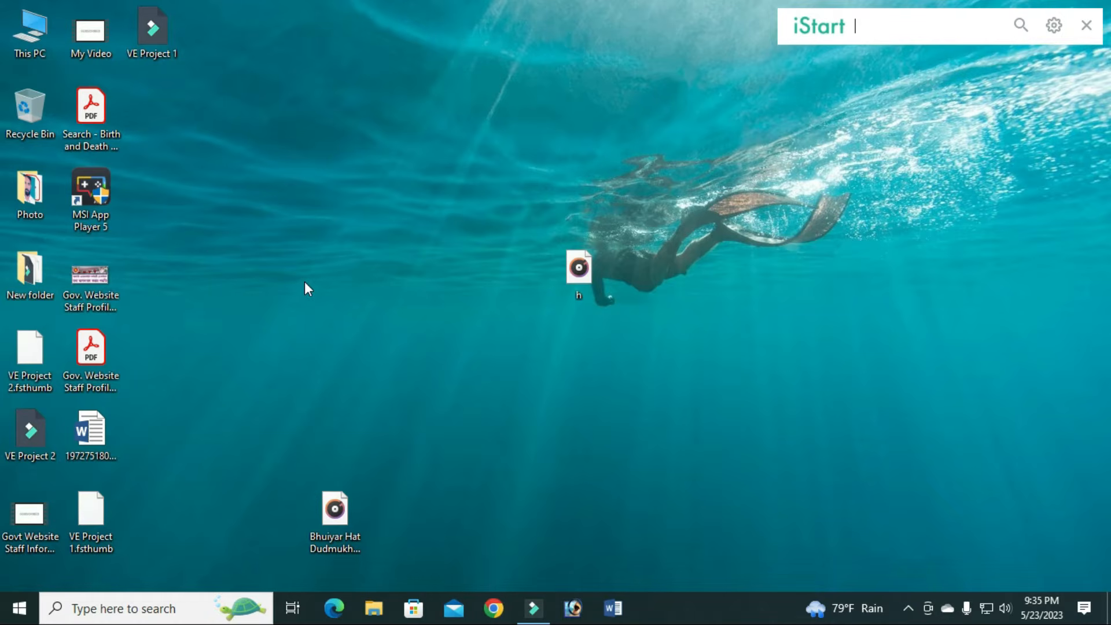
Step: Open Chrome under a profile, search the web for ibas++, and open the iBAS++ login result
left_click(493, 608)
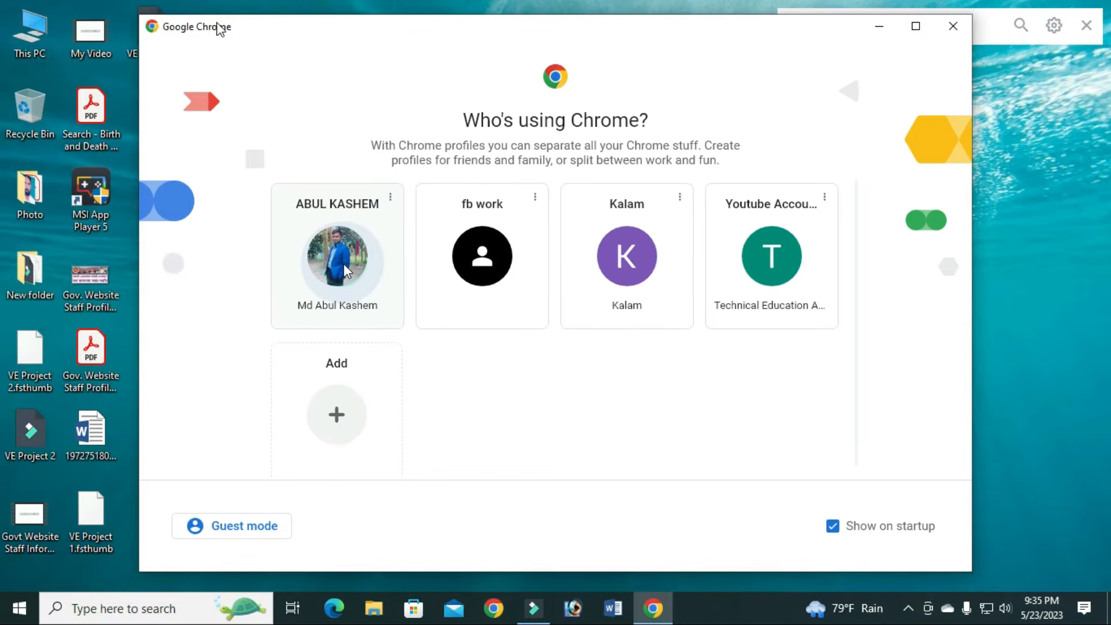
left_click(345, 270)
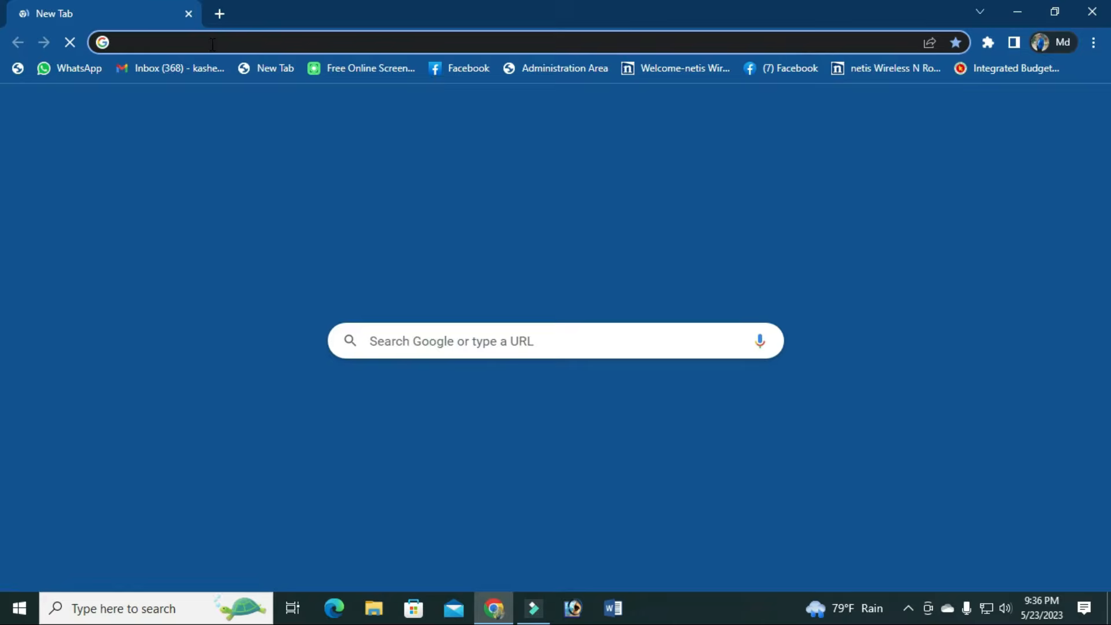
type("ibb")
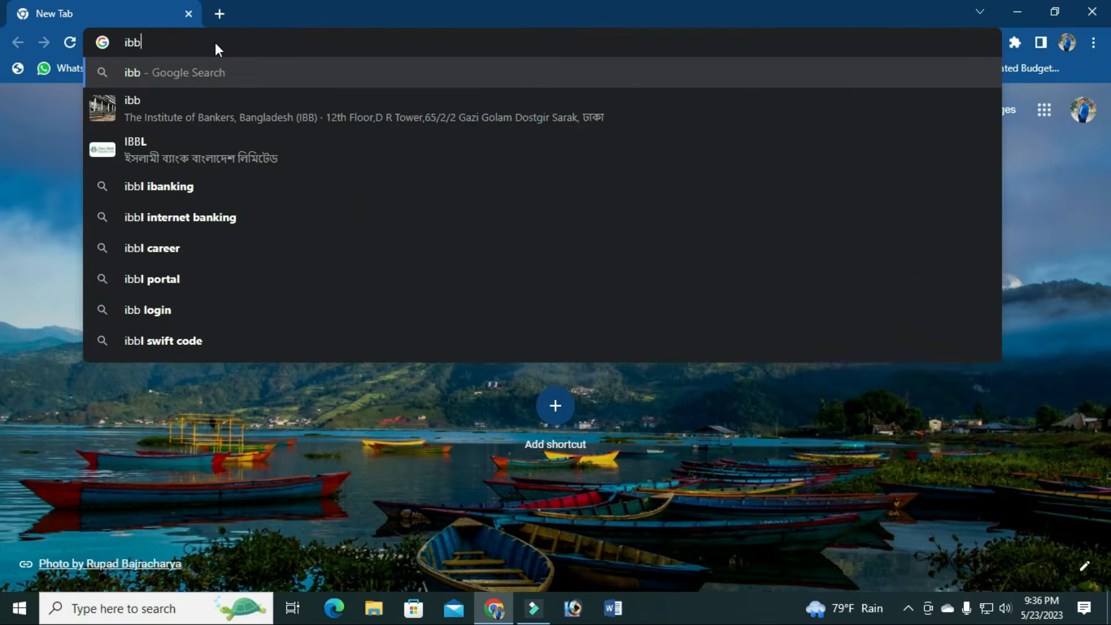
key("BackSpace")
type("ass")
key("BackSpace")
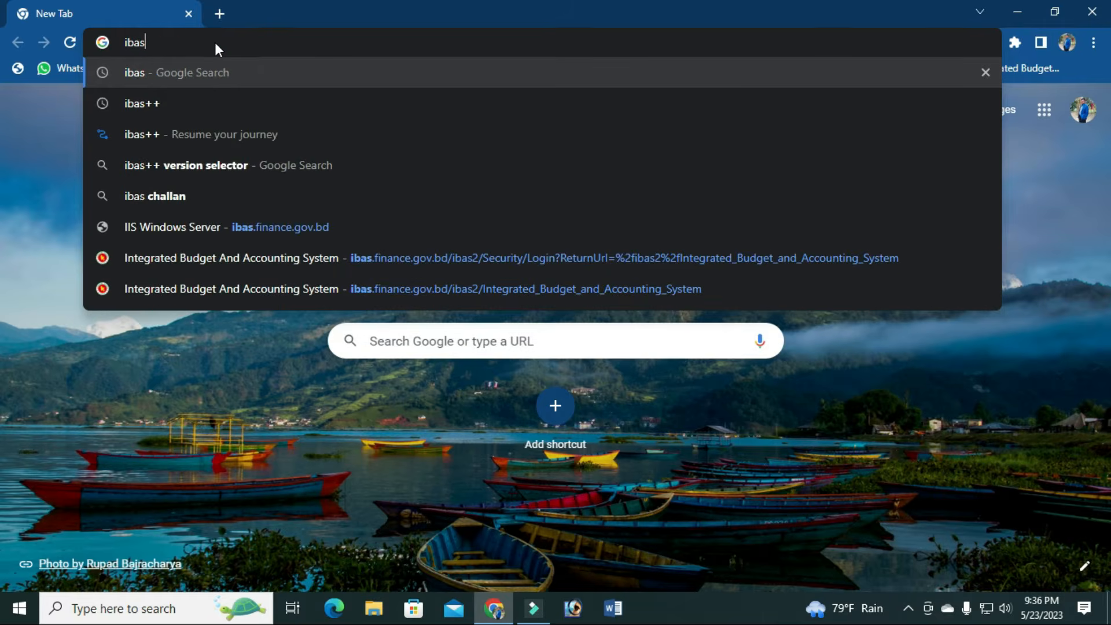
type("++")
key("Return")
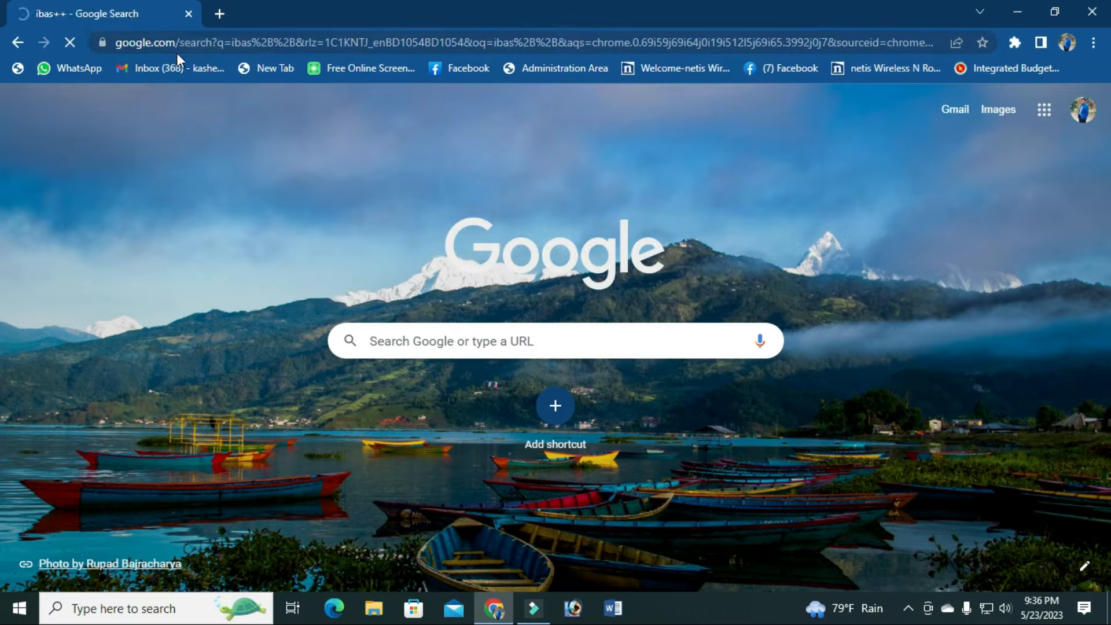
left_click(259, 282)
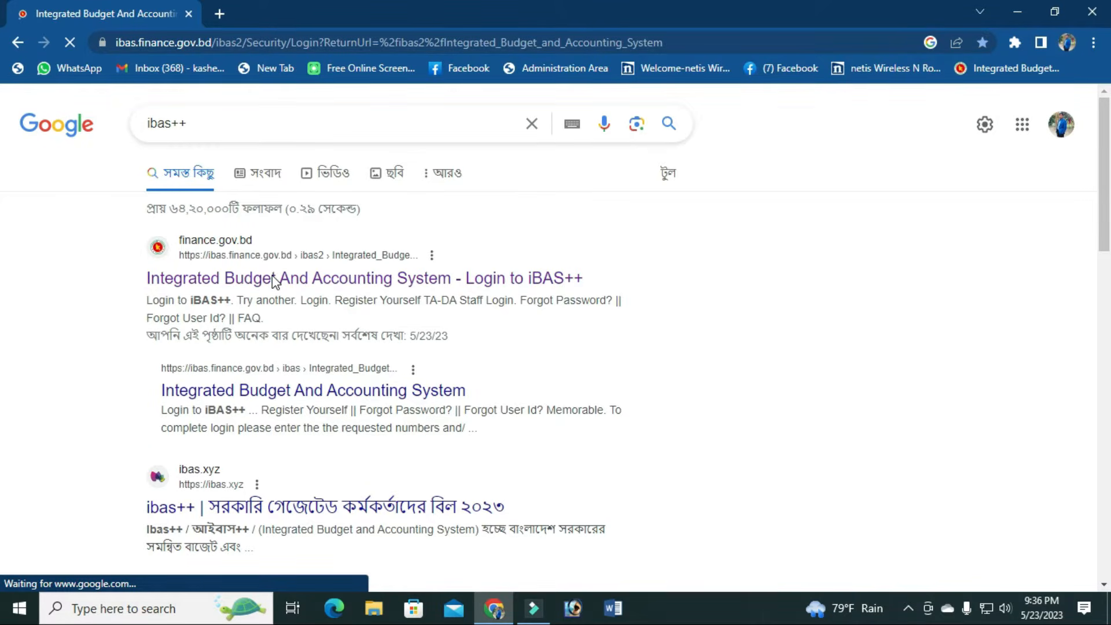
Step: Refresh the captcha, enter the account password and captcha answer, and log in to iBAS++
scroll(499, 426, "down", 4)
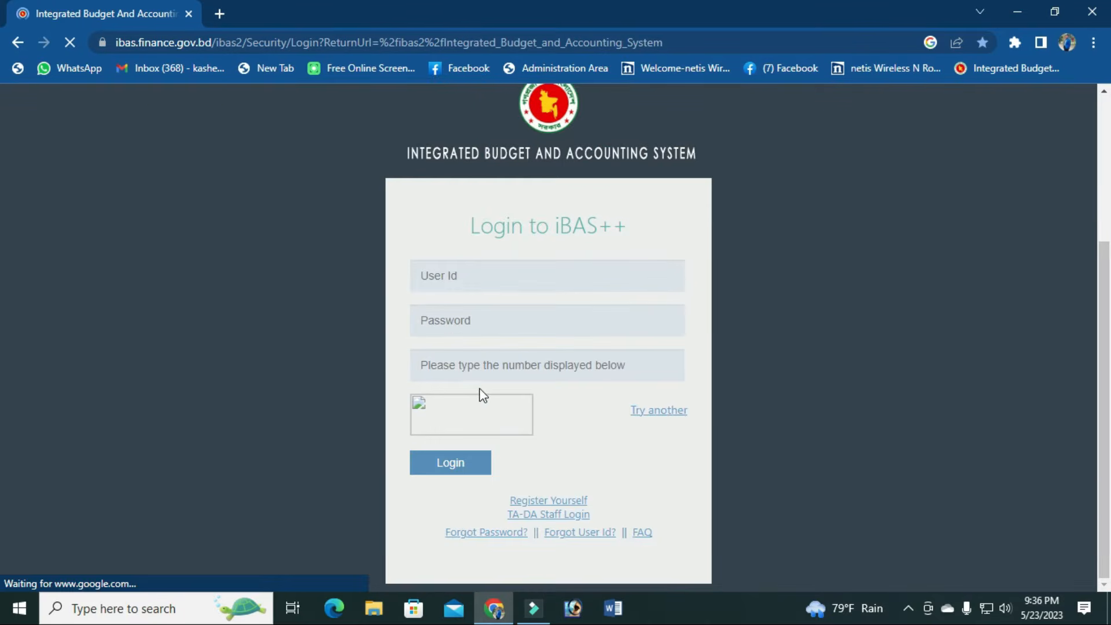
left_click(673, 413)
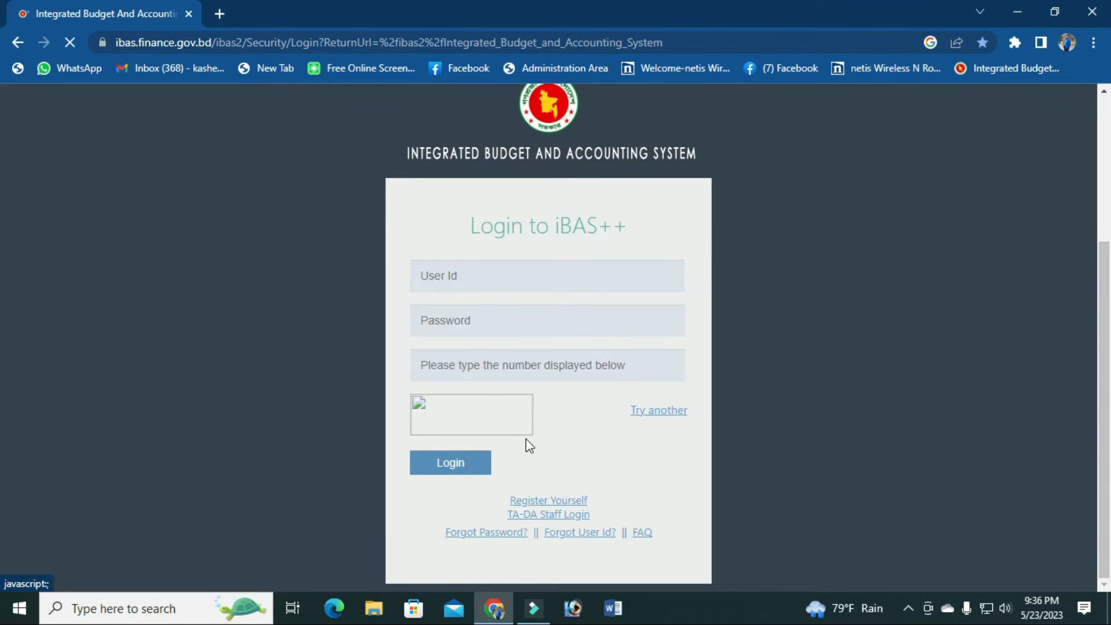
left_click(648, 411)
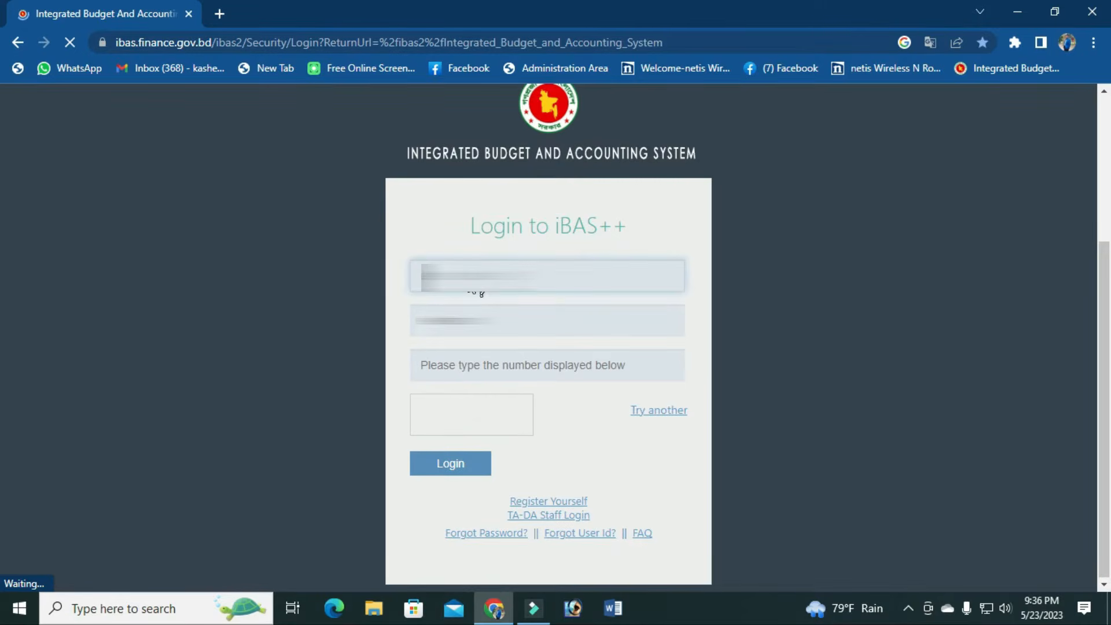
left_click(541, 333)
type("*")
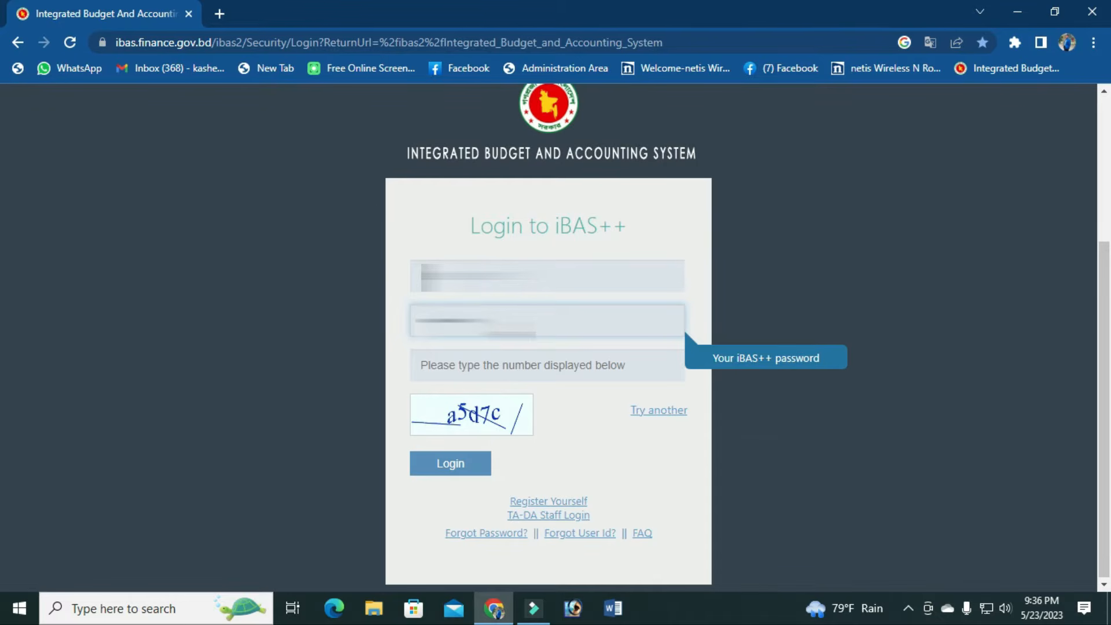
left_click(557, 373)
type("a5")
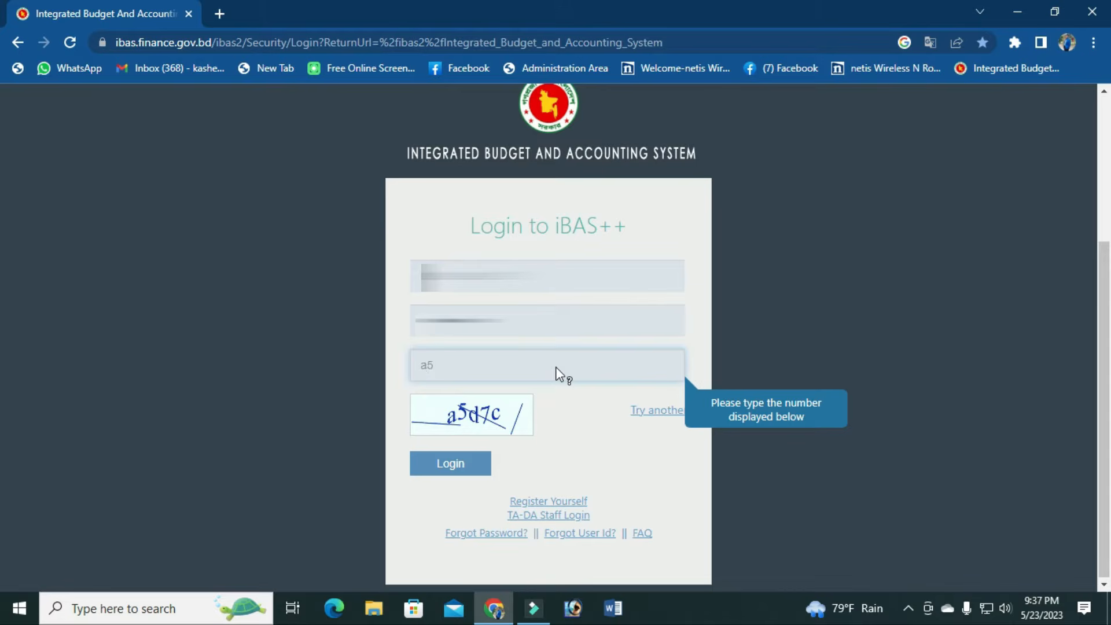
type("d7c")
left_click(465, 469)
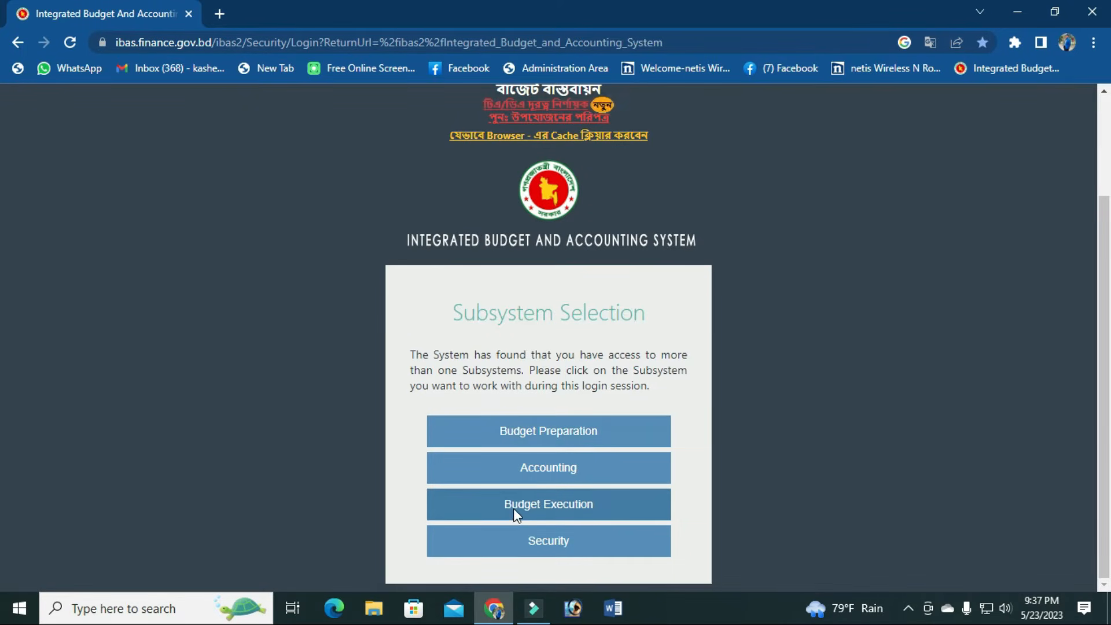
Step: Enter Budget Execution and submit the notice quiz with option গ and 31 March answers
left_click(569, 509)
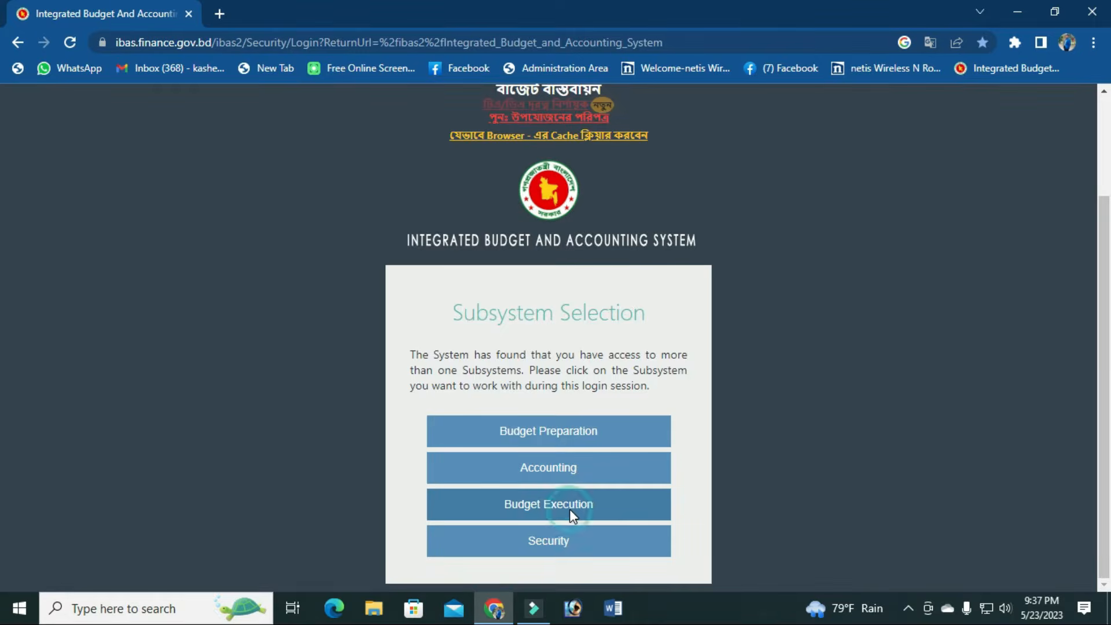
scroll(573, 458, "down", 5)
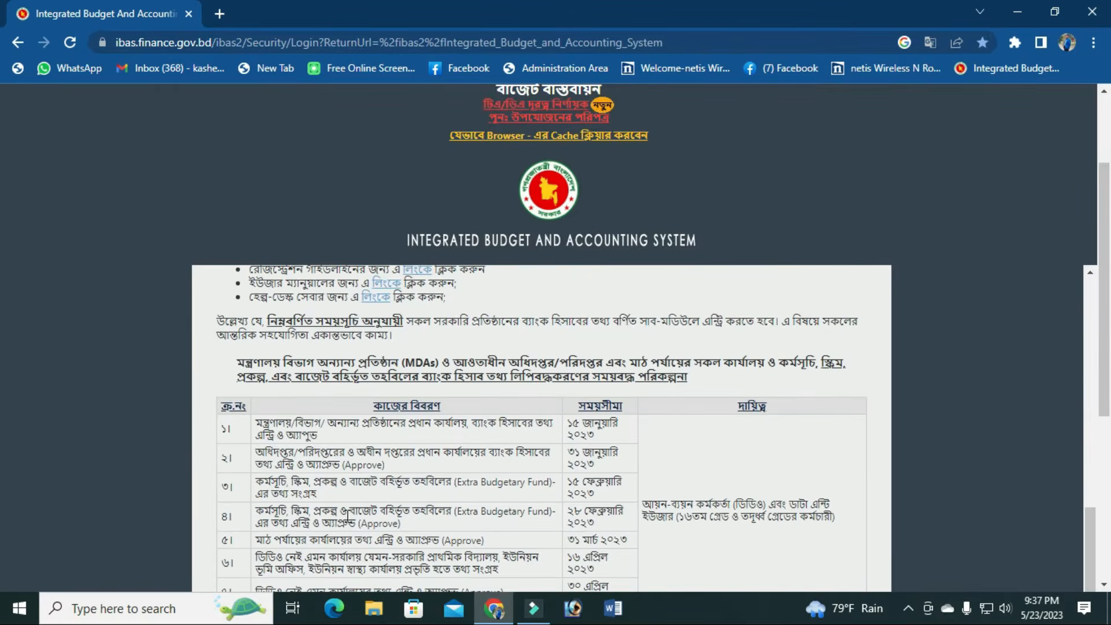
scroll(346, 513, "down", 5)
left_click(225, 392)
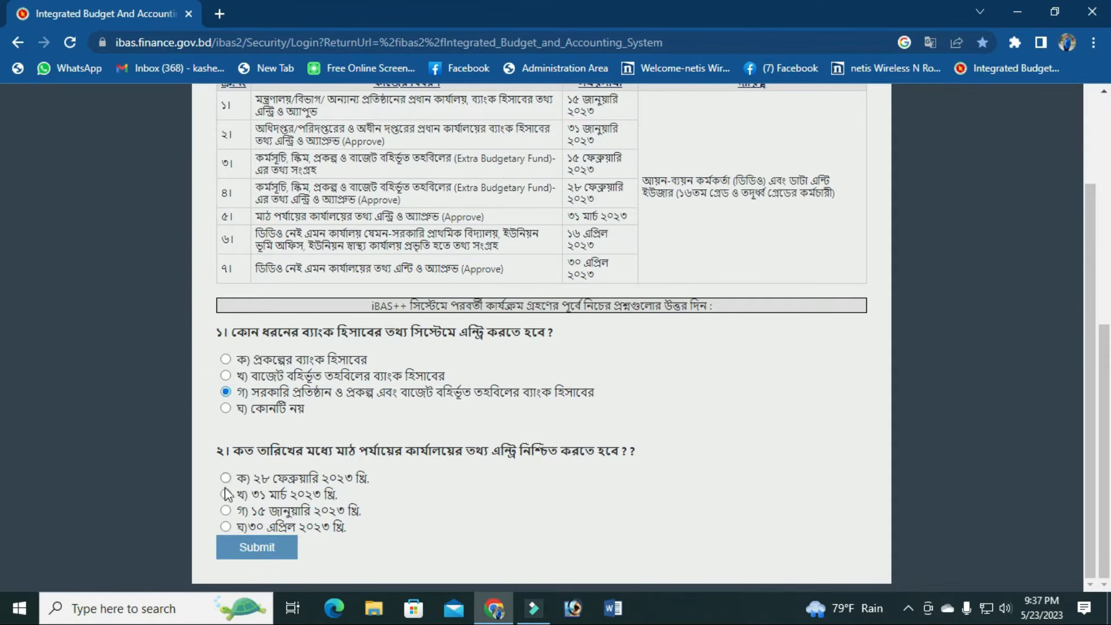
left_click(226, 493)
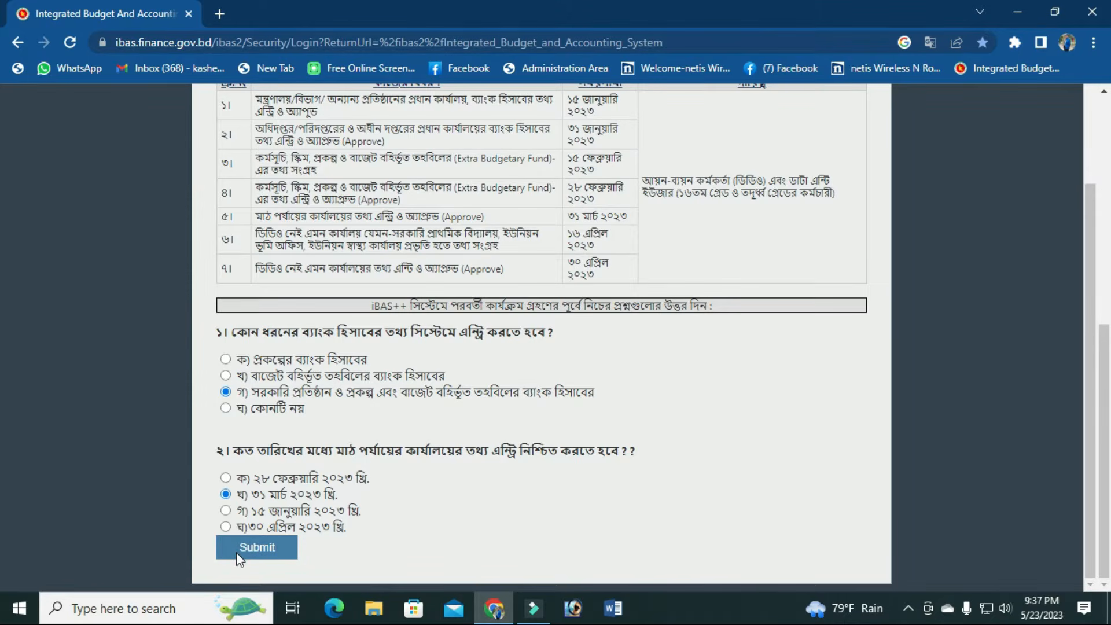
left_click(236, 551)
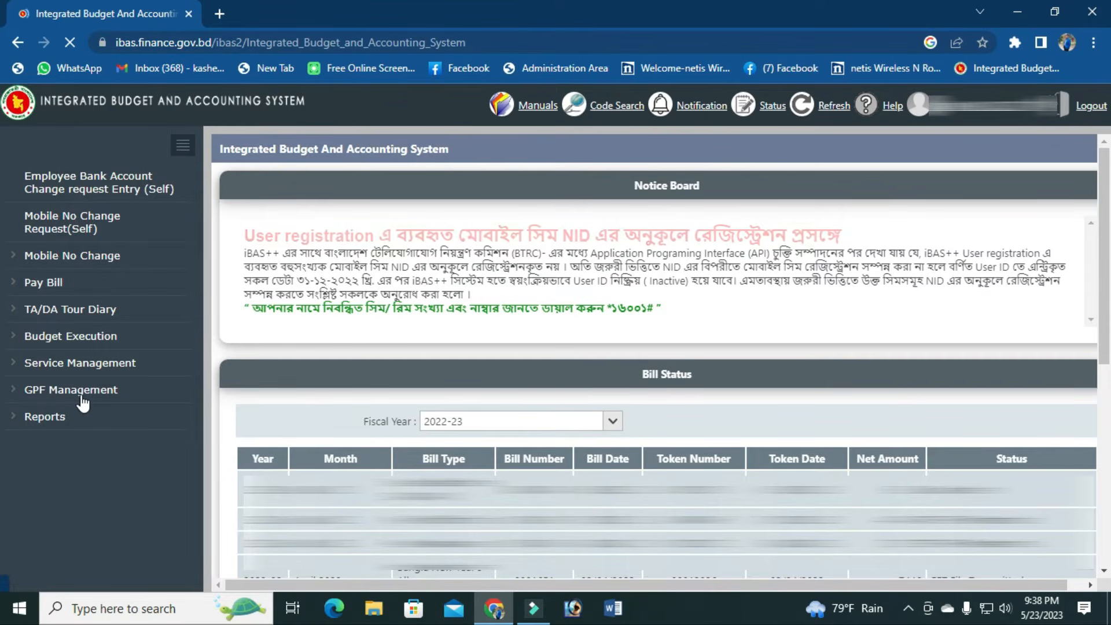
Step: Open GPF Management > GPF Transaction > GPF Account Opening (For DDO) from the sidebar
left_click(108, 394)
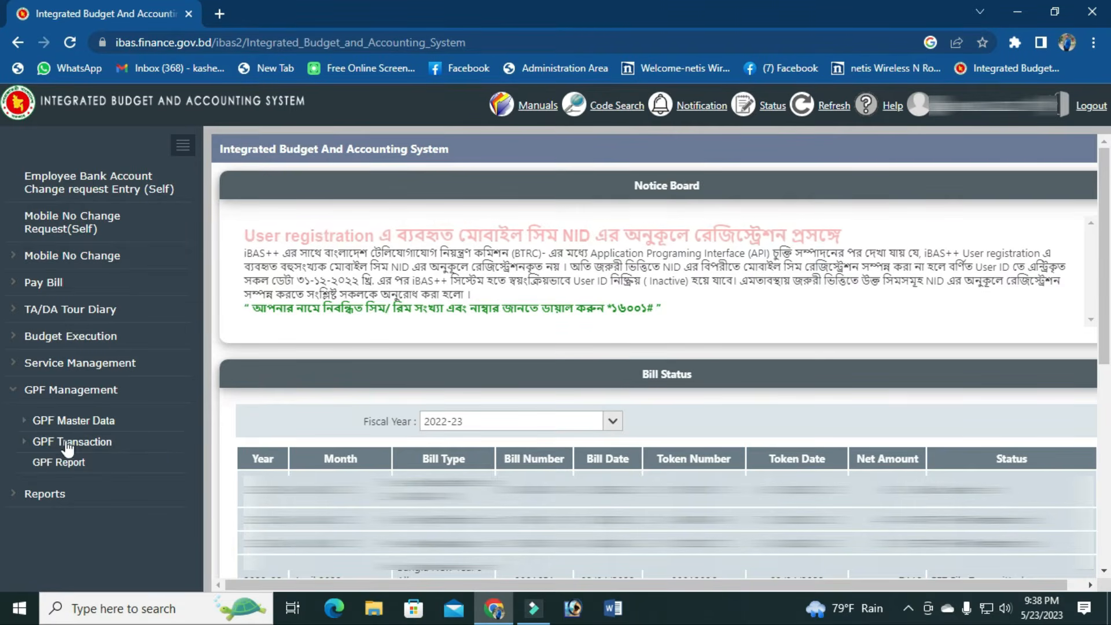
left_click(99, 446)
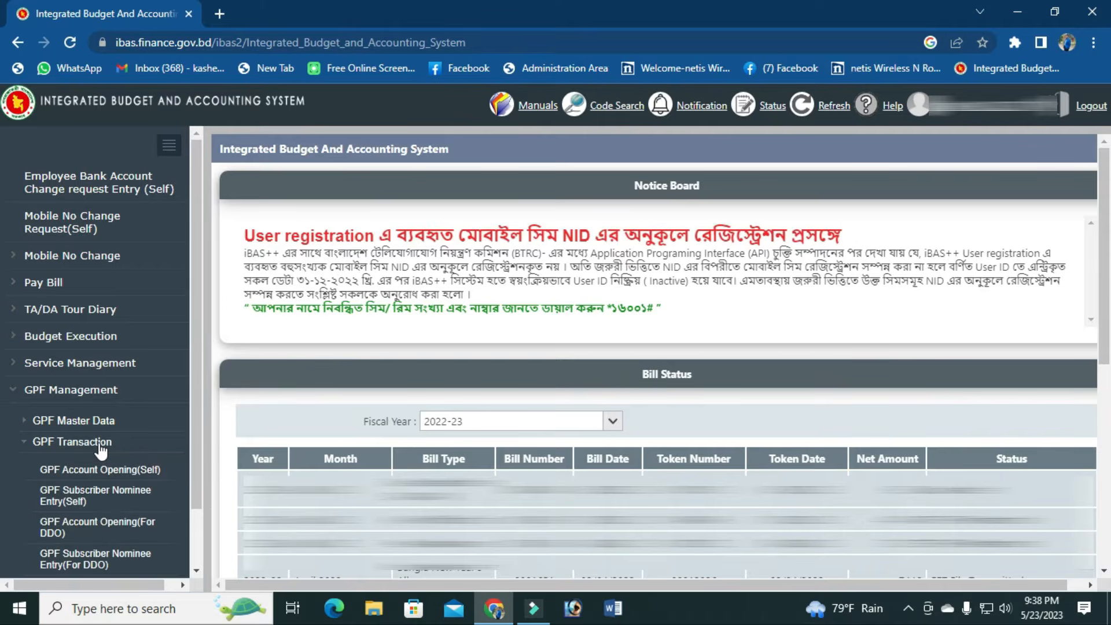
scroll(101, 458, "down", 1)
scroll(87, 509, "up", 1)
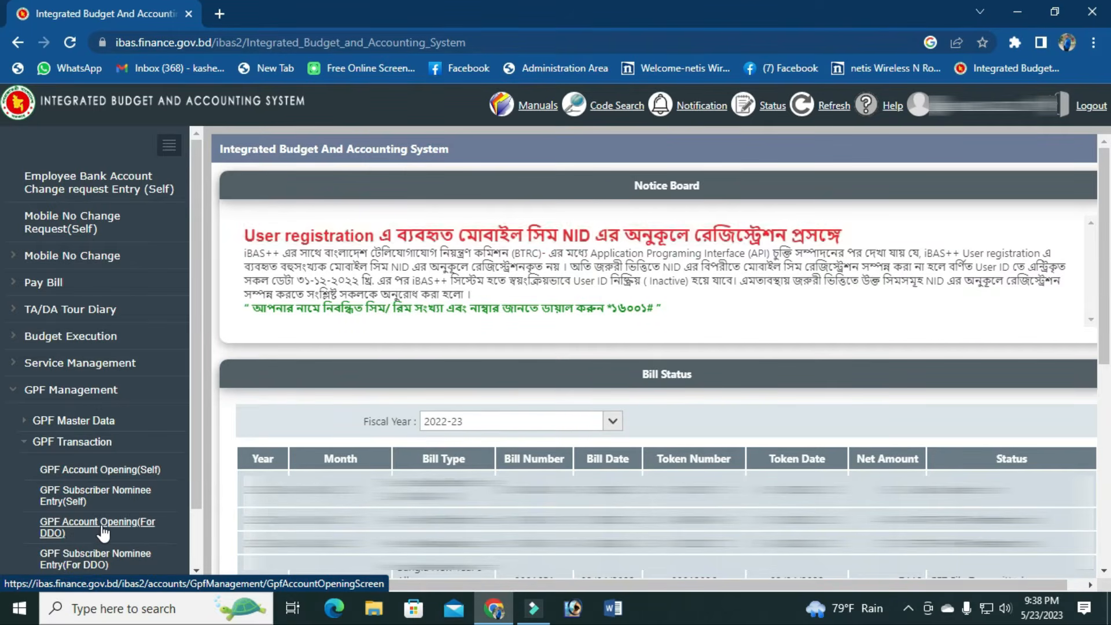
left_click(72, 528)
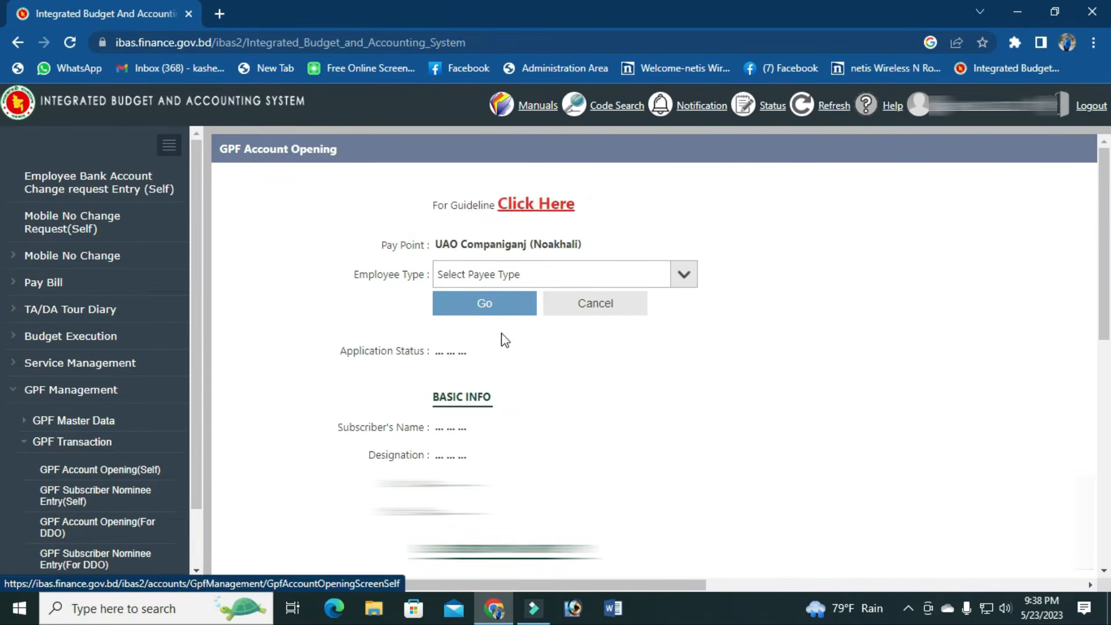
Step: Choose employee type GoB Staff, fill in the National ID, and load the Saved record
left_click(538, 282)
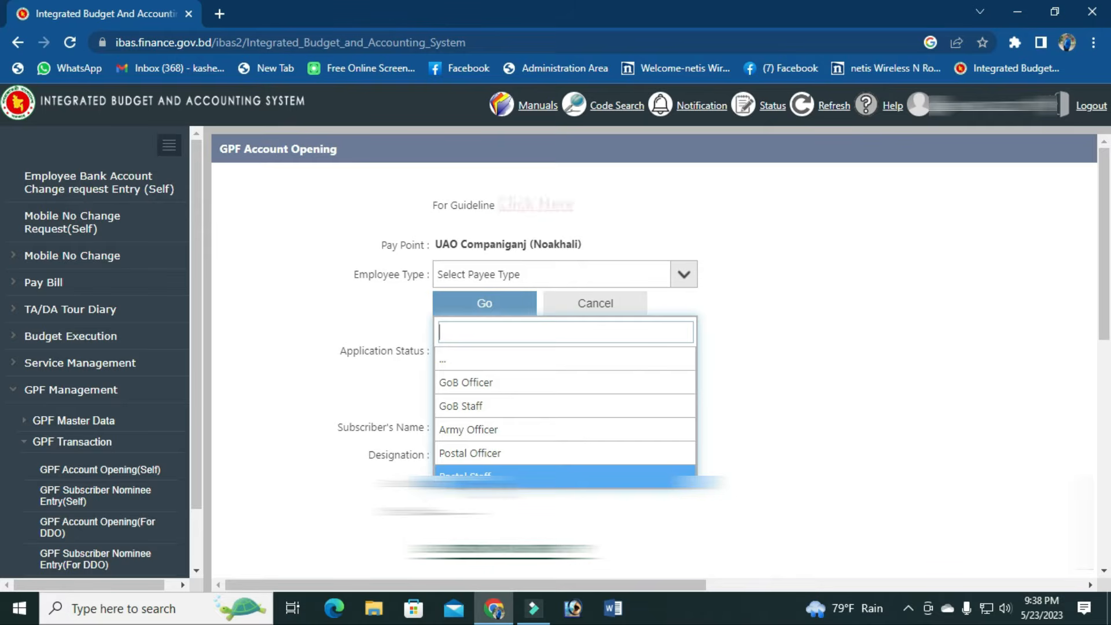
left_click(470, 406)
left_click(468, 305)
left_click(553, 348)
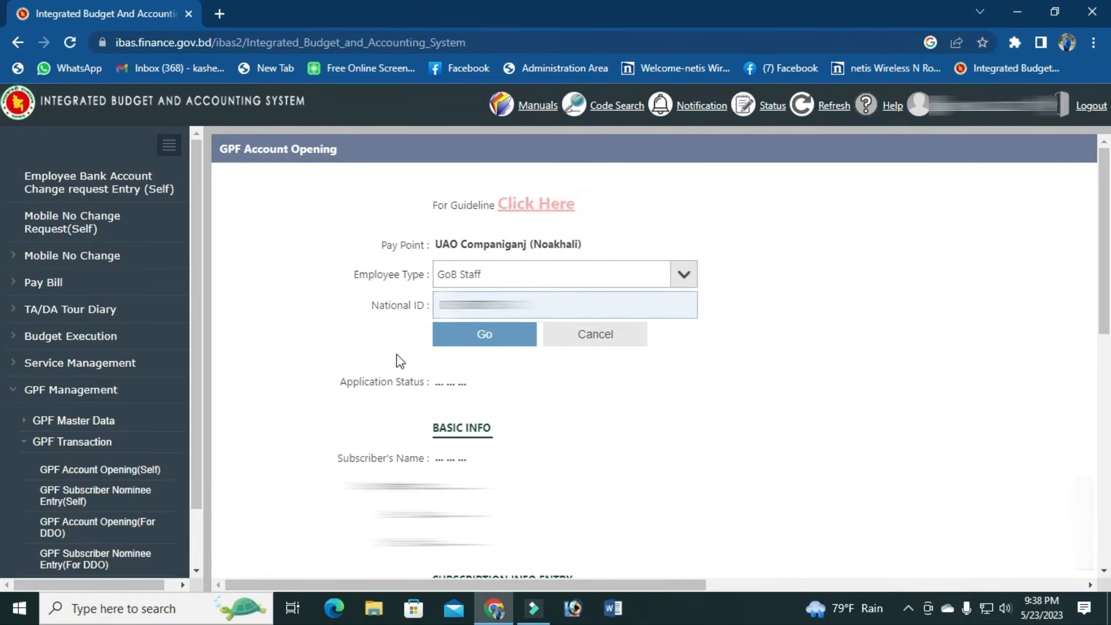
left_click(467, 346)
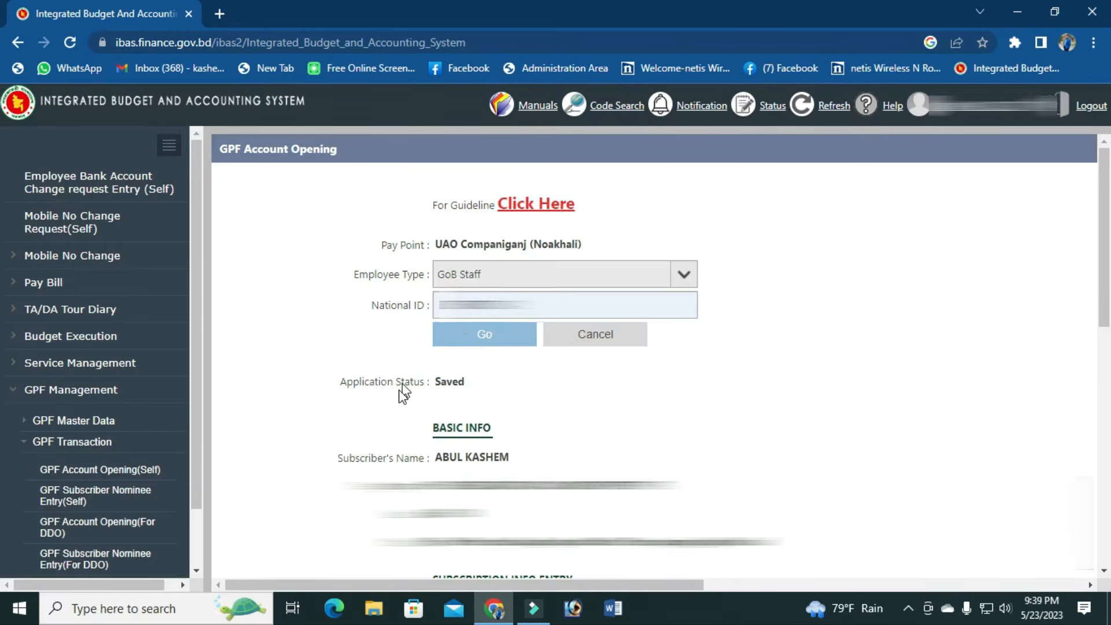
scroll(402, 388, "down", 4)
scroll(406, 377, "up", 1)
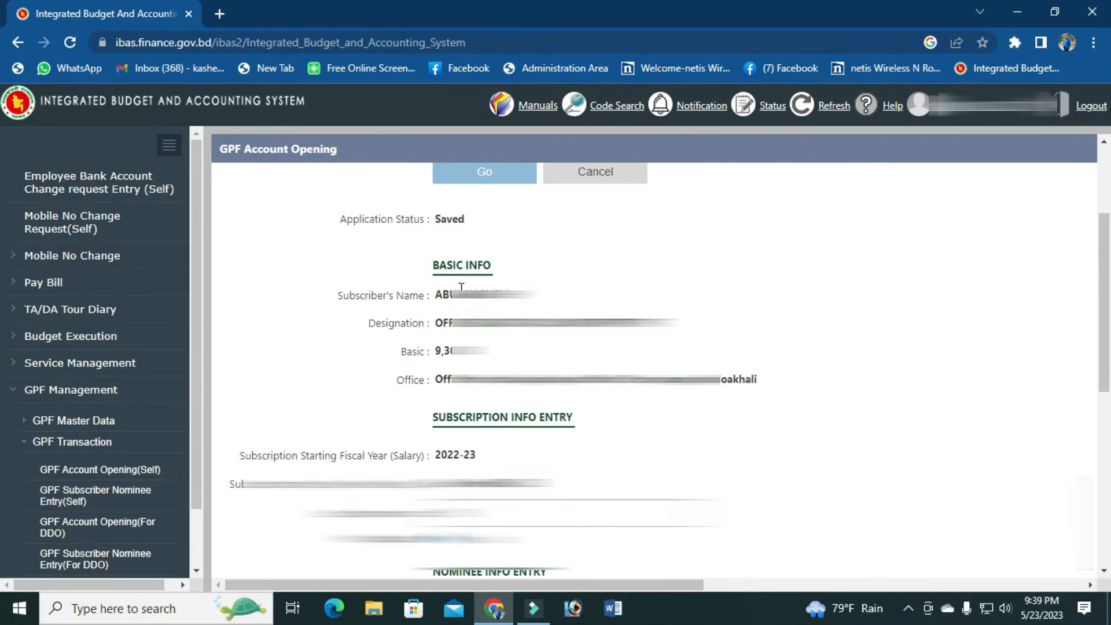
left_click_drag(438, 297, 526, 309)
left_click(485, 338)
scroll(471, 240, "down", 3)
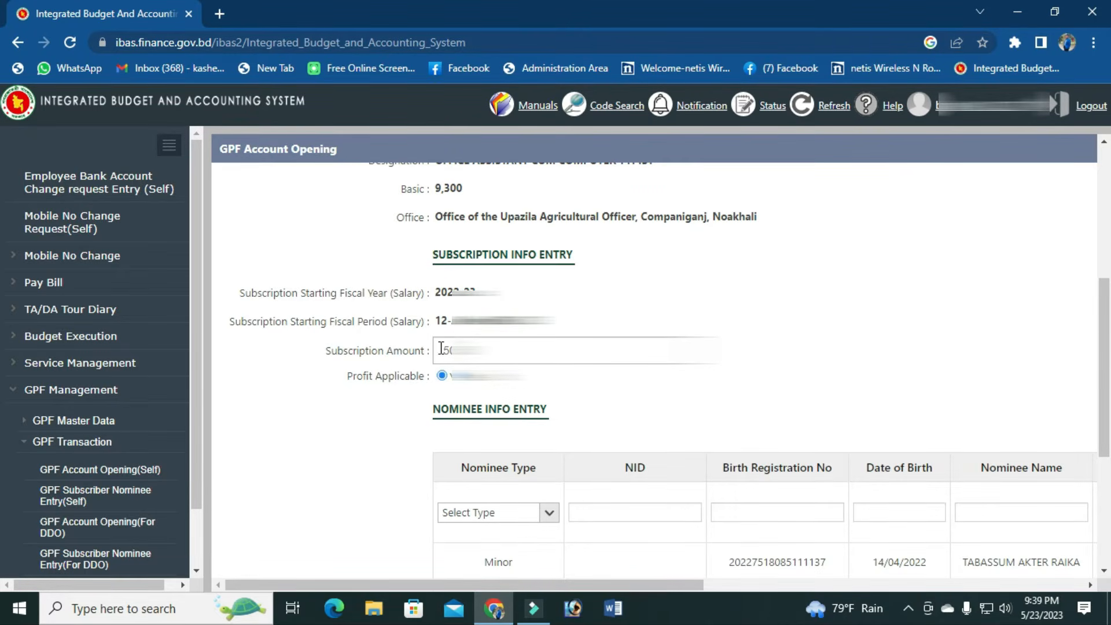
scroll(366, 310, "down", 1)
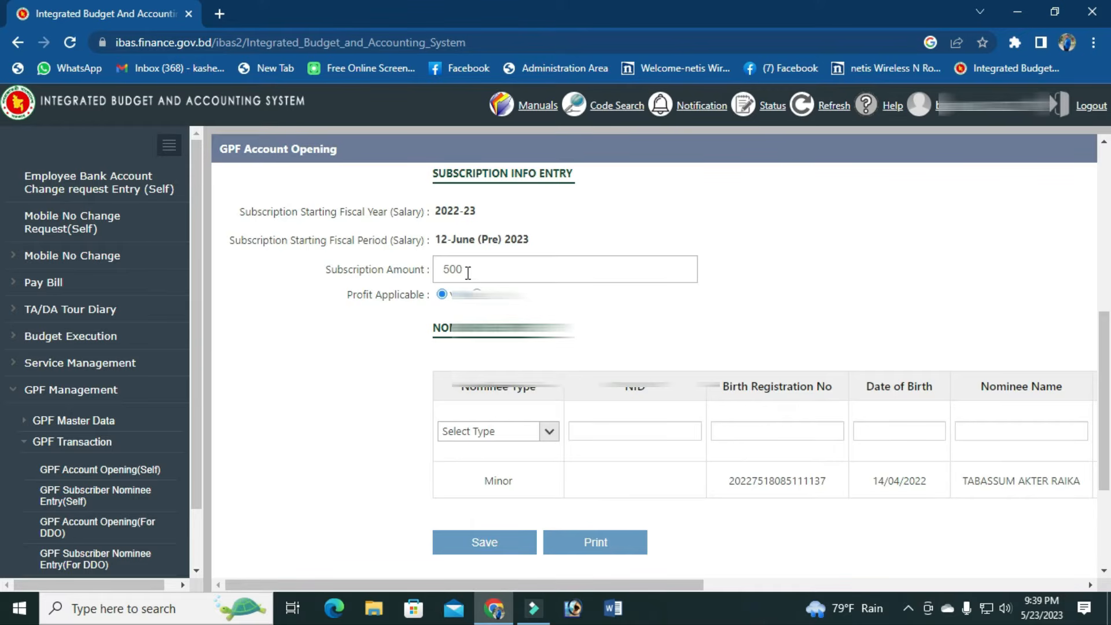
left_click_drag(470, 270, 443, 268)
left_click(443, 268)
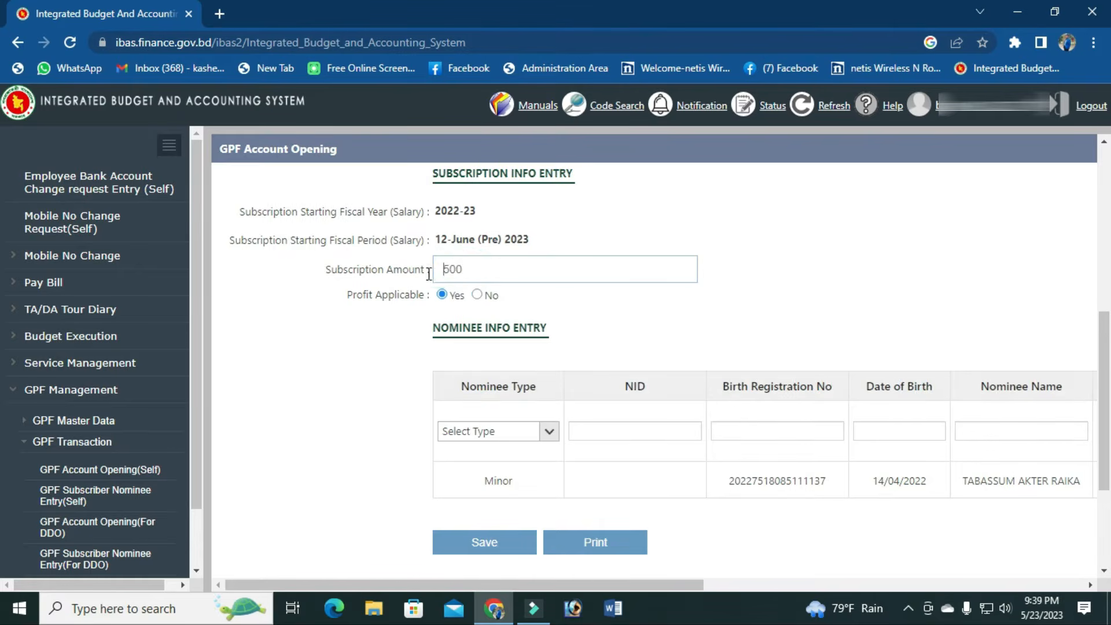
scroll(412, 277, "down", 4)
scroll(411, 278, "up", 4)
scroll(526, 318, "down", 3)
scroll(521, 319, "up", 3)
scroll(449, 272, "down", 1)
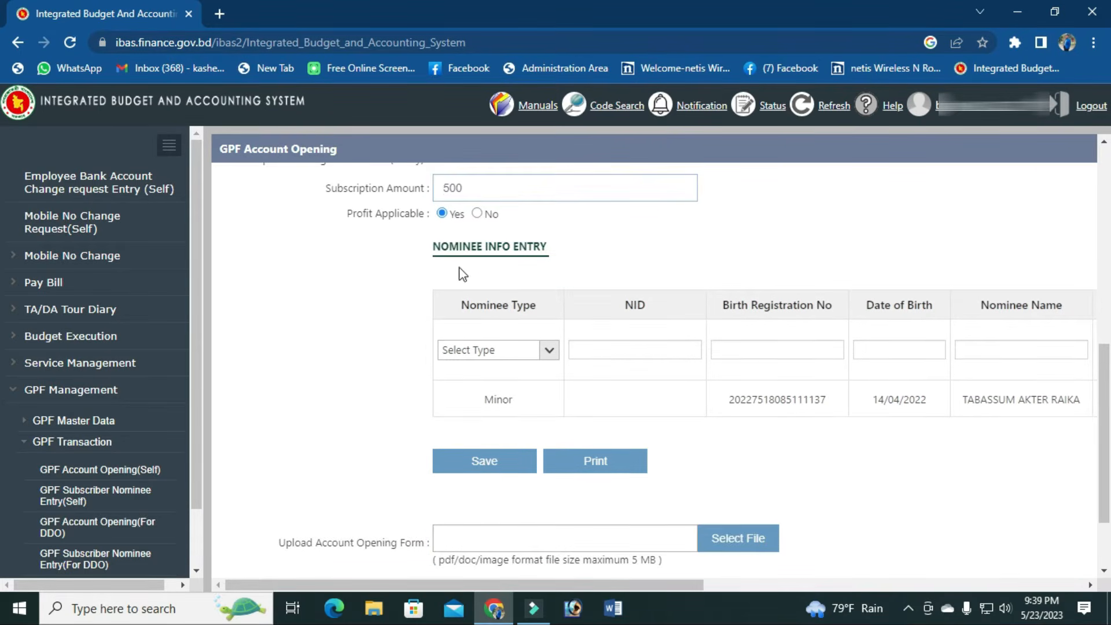
scroll(457, 322, "down", 1)
scroll(443, 282, "up", 1)
Step: Set the nominee type to Adult and fill in the nominee's NID from the saved suggestion
left_click(552, 352)
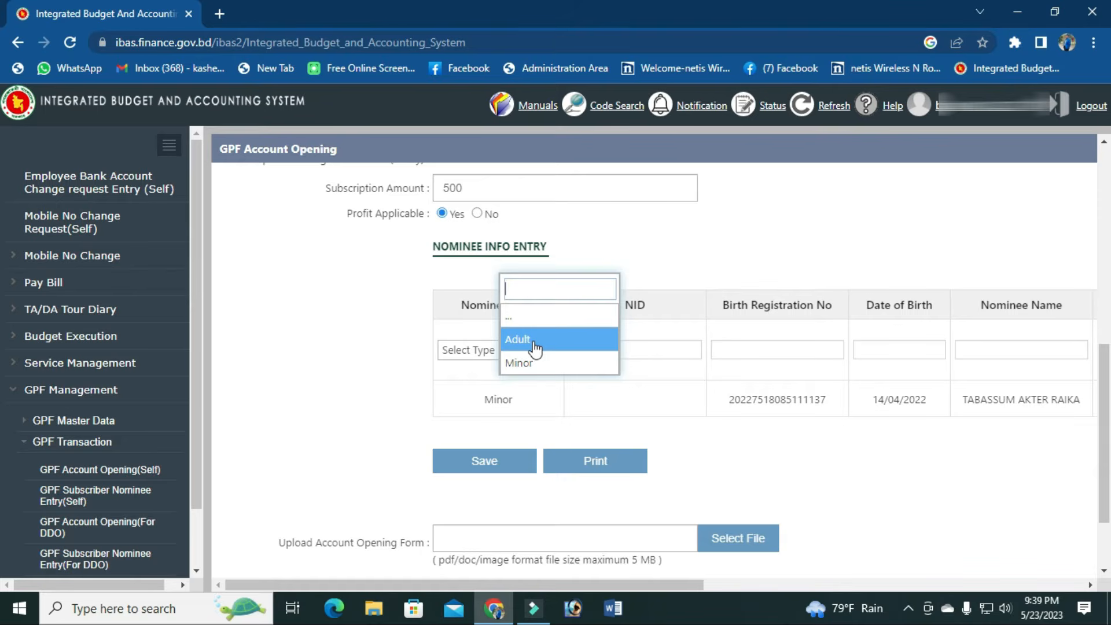
left_click(533, 346)
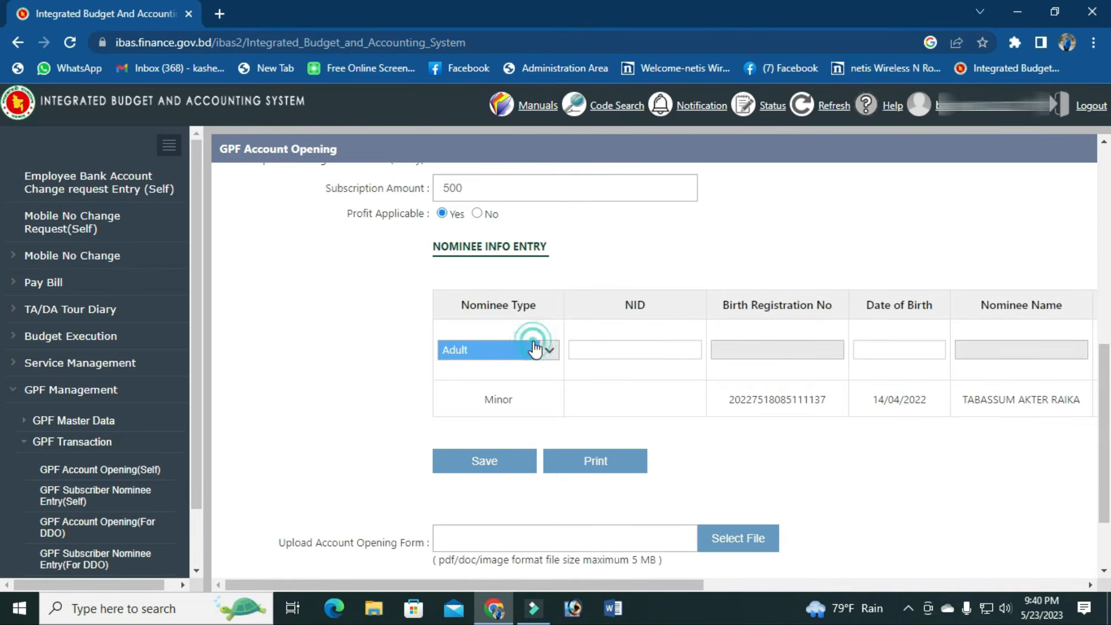
left_click(630, 348)
left_click(629, 348)
left_click(659, 381)
Step: Set the nominee's birth date to 01/02/1972, then request removal of the minor nominee row
left_click(504, 352)
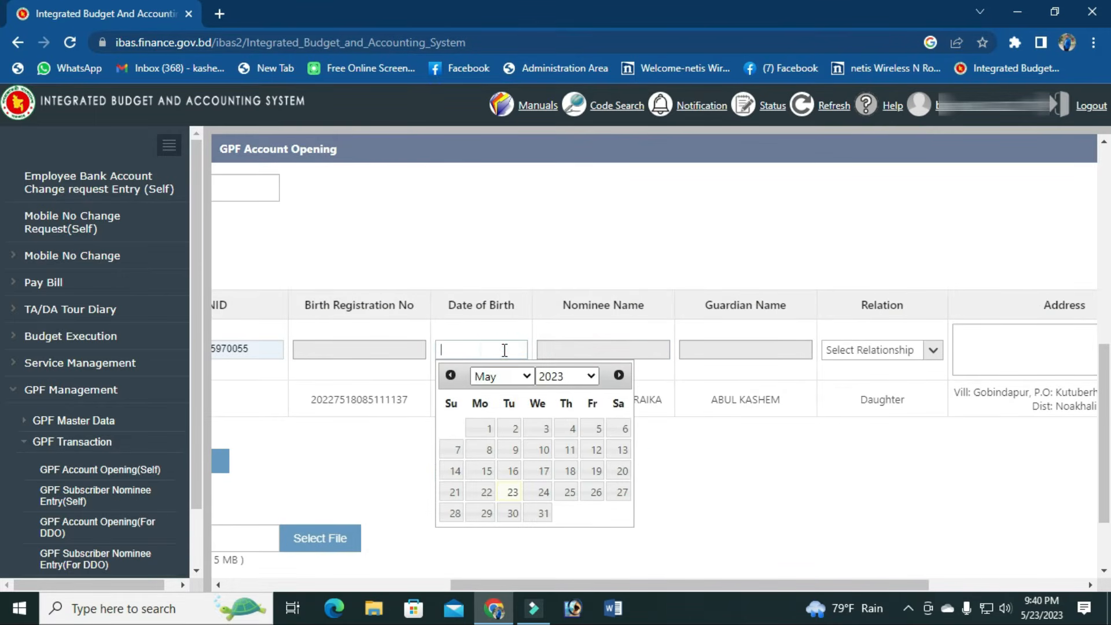
left_click(515, 376)
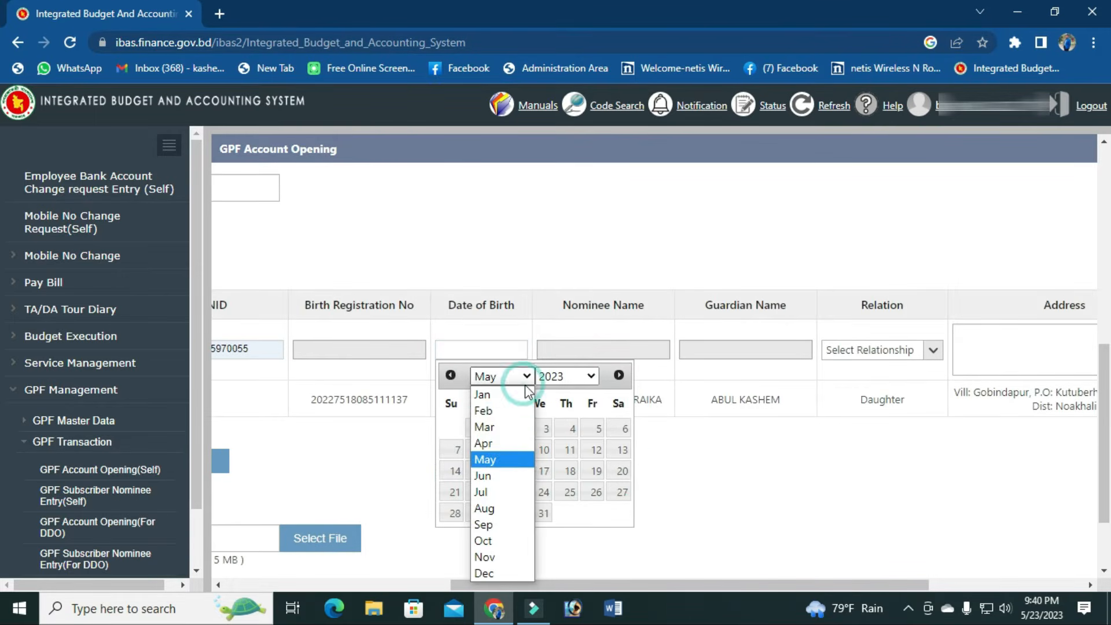
left_click(489, 411)
left_click(592, 375)
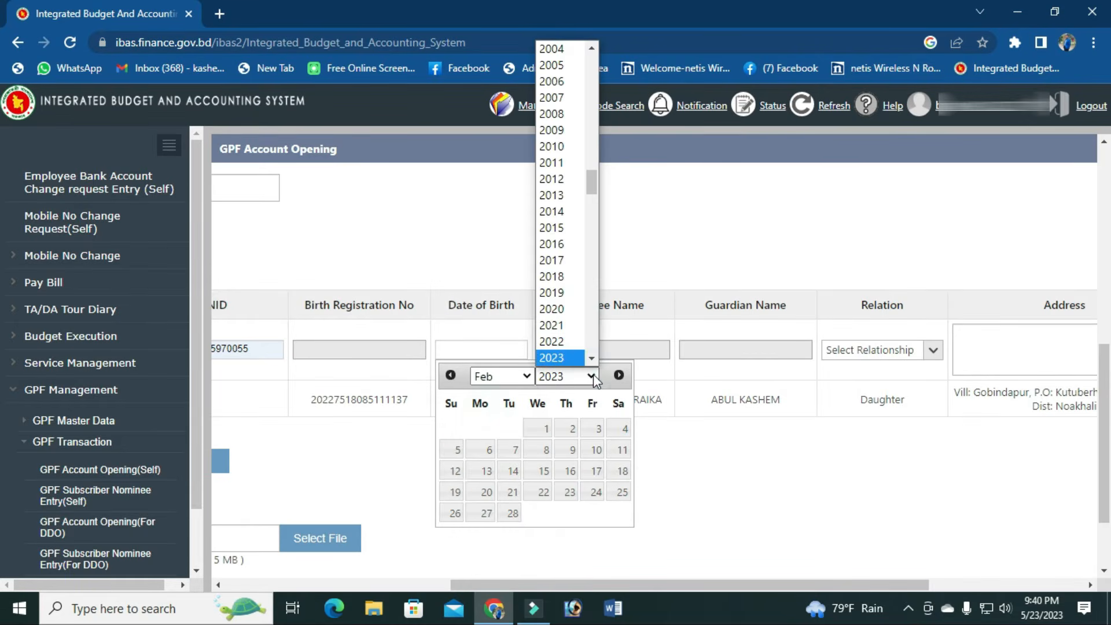
type("1972")
key("Return")
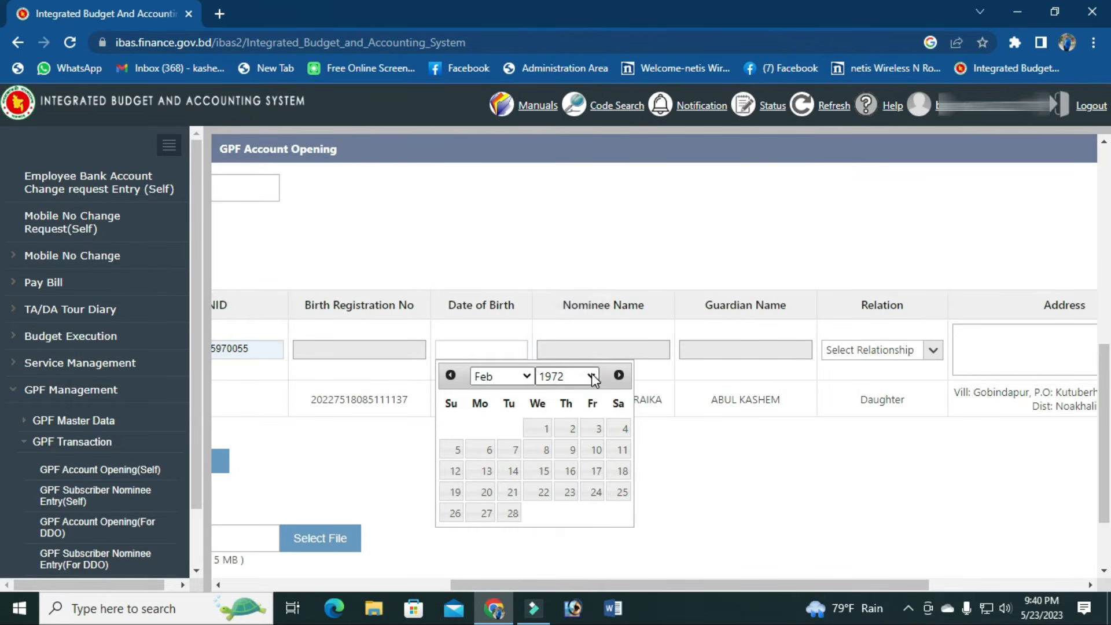
left_click(512, 429)
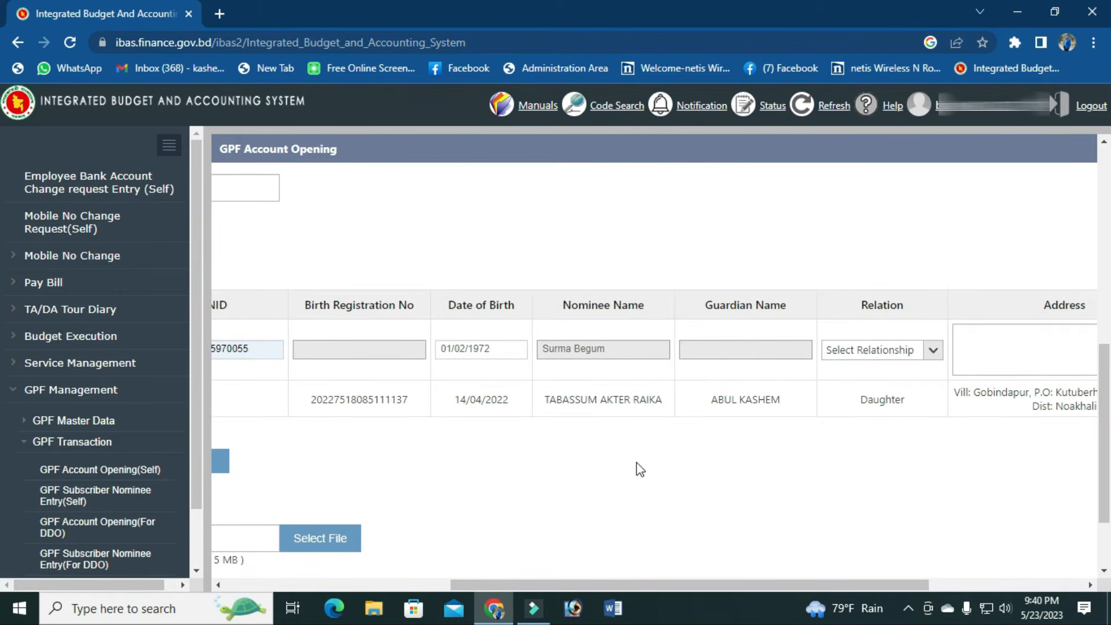
left_click_drag(627, 586, 813, 566)
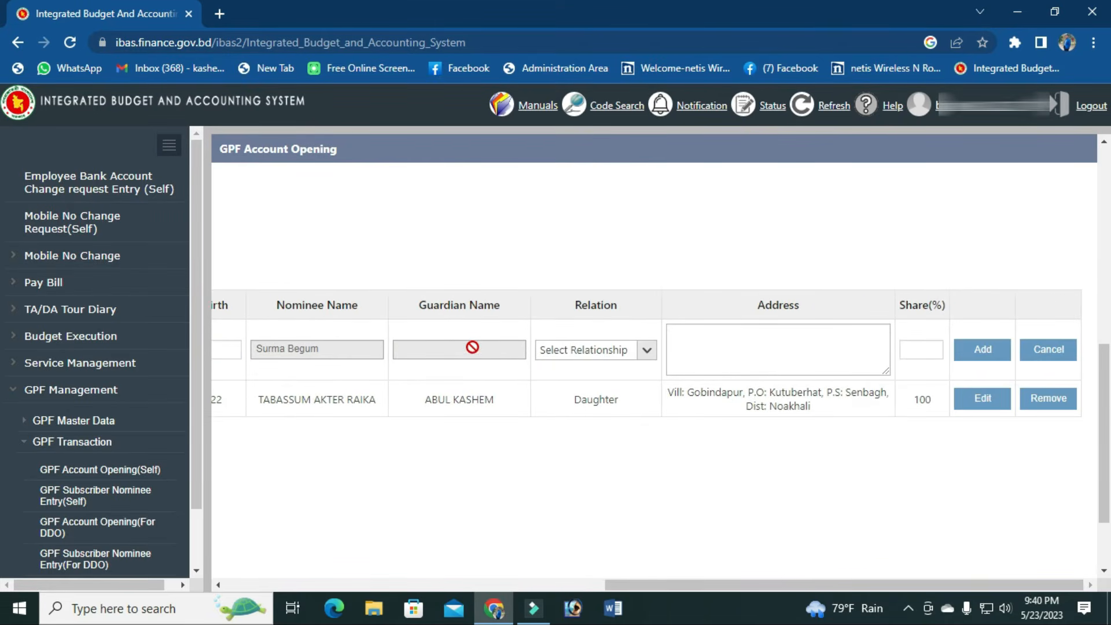
left_click(1050, 399)
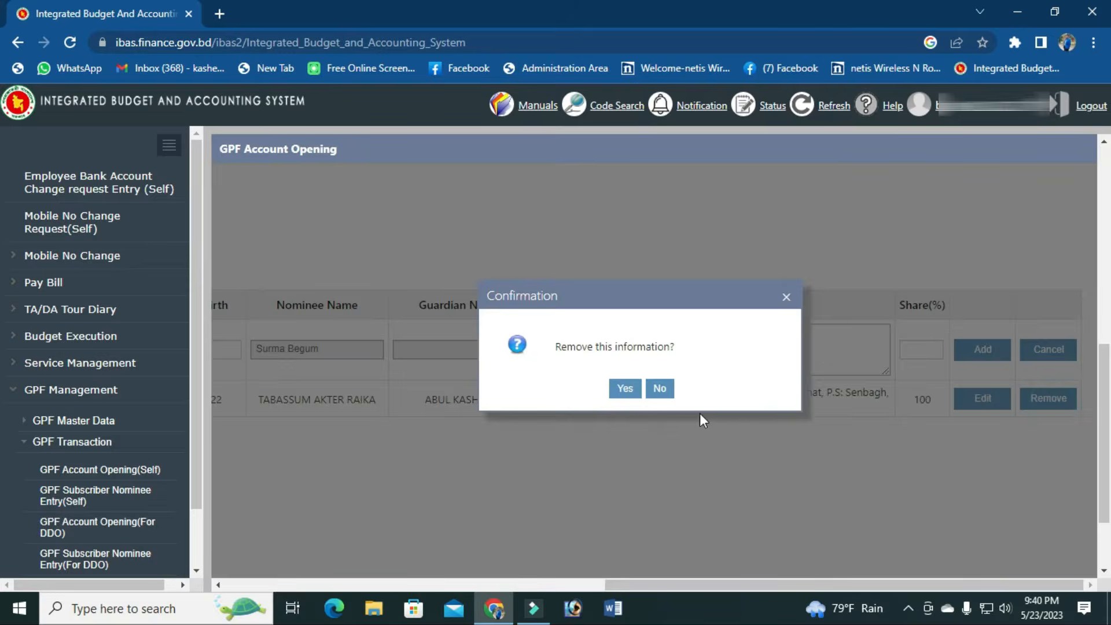
Step: Confirm removing the minor nominee and set the adult nominee's relation to Other
left_click(630, 388)
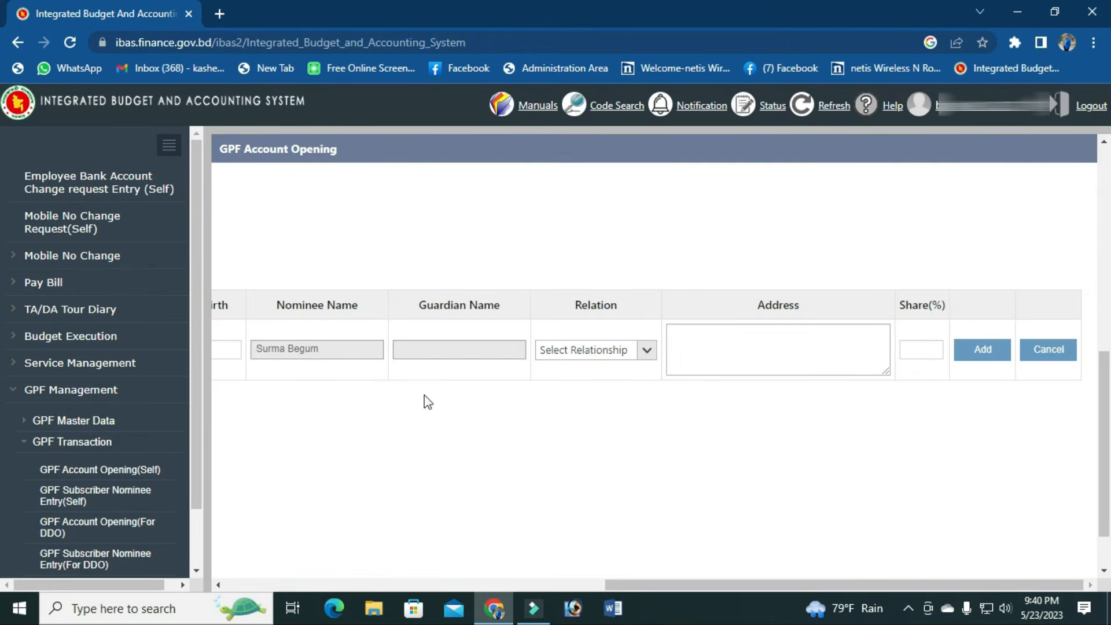
left_click(486, 344)
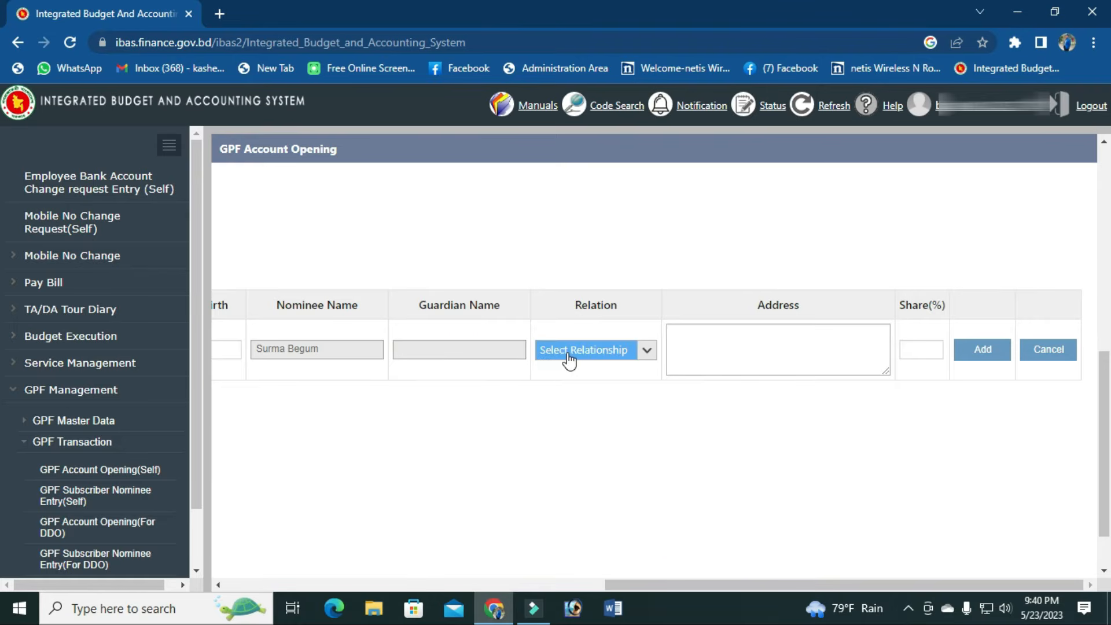
left_click(646, 361)
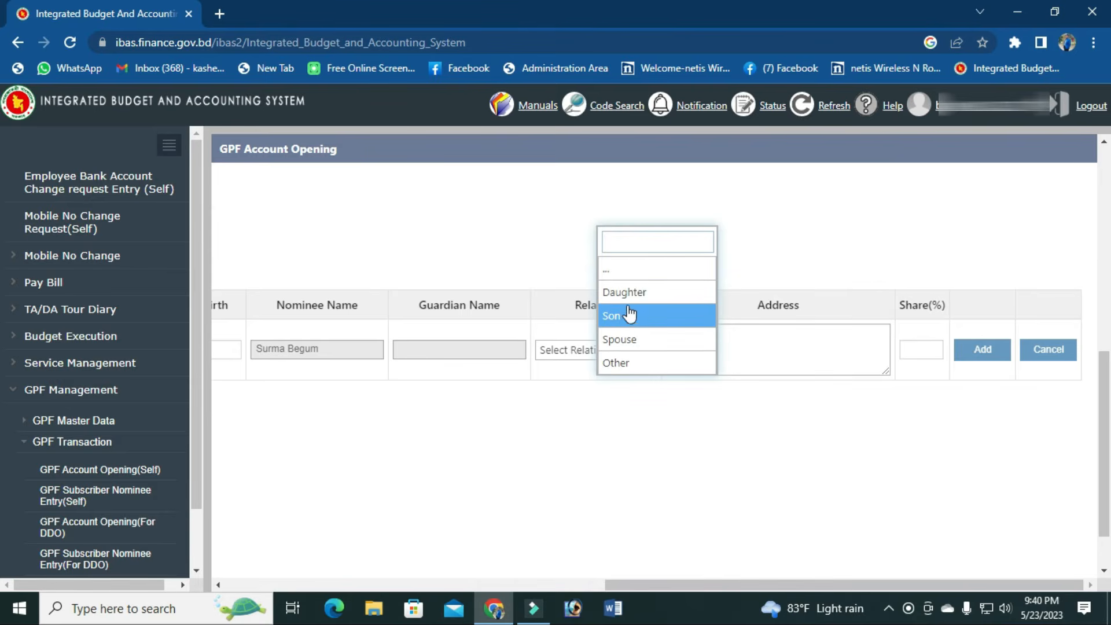
left_click(641, 363)
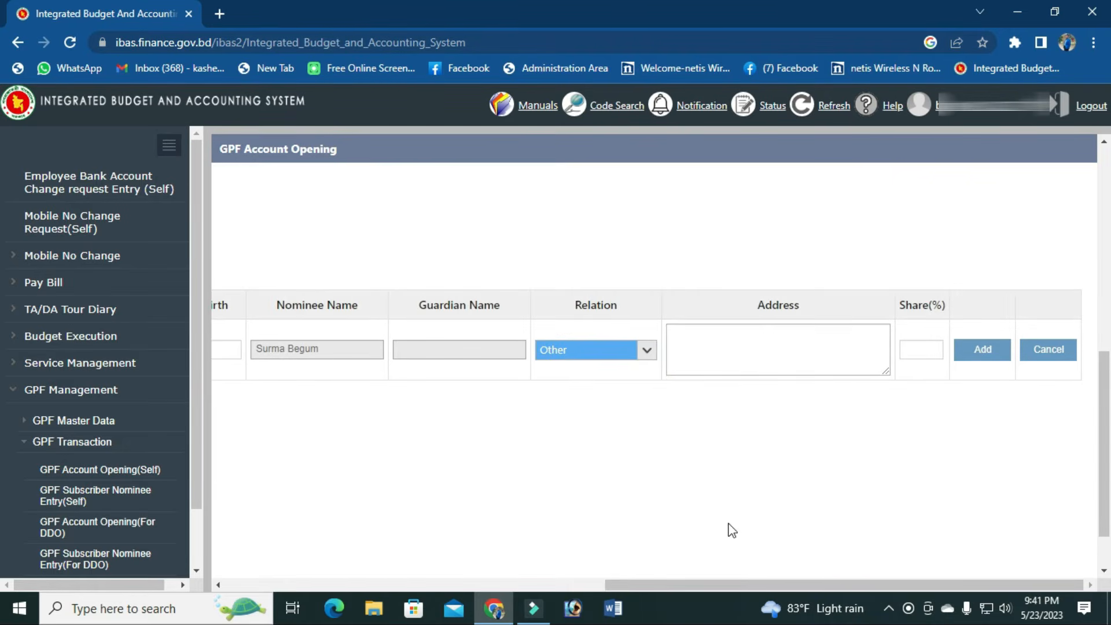
Step: Enter the nominee's village, post office and district in the Address box
left_click(734, 335)
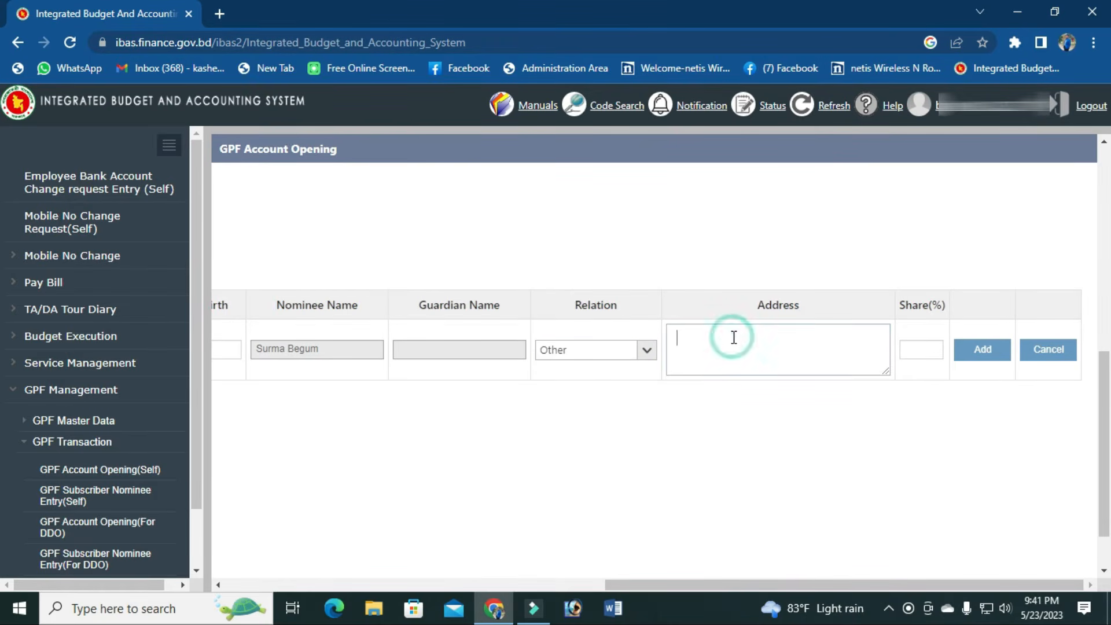
double_click(763, 302)
left_click(727, 338)
type("Village")
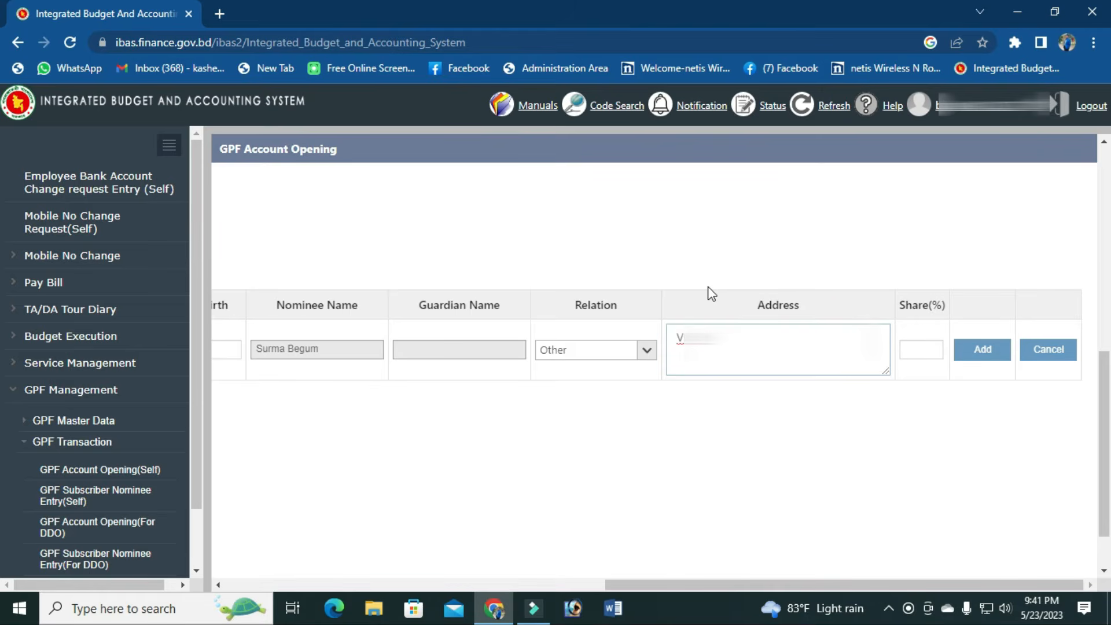
type(", Pos")
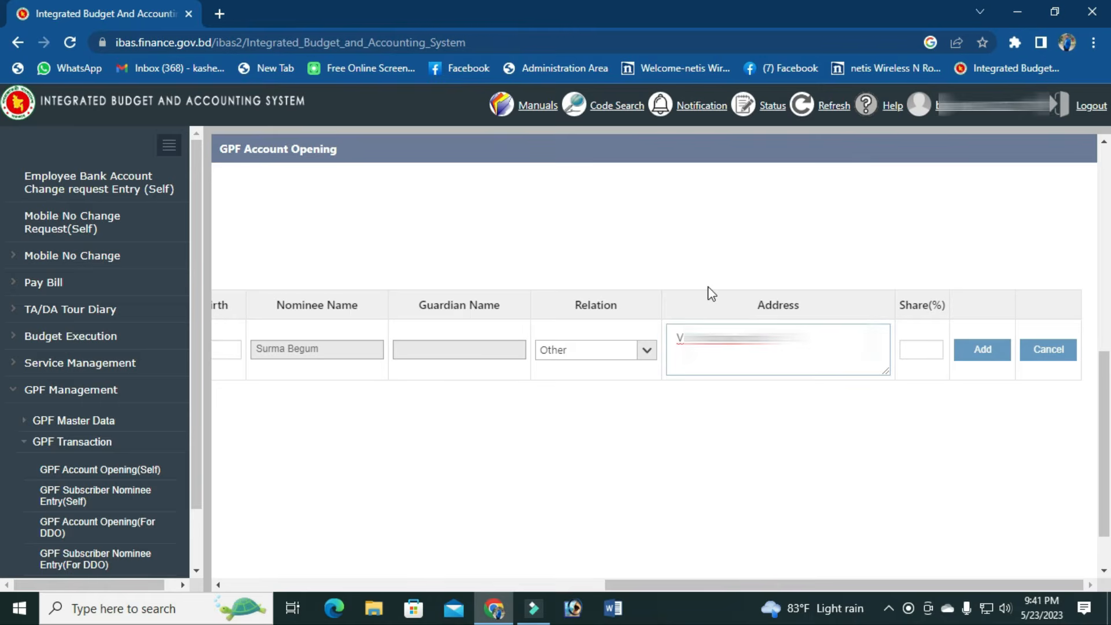
type("Dist")
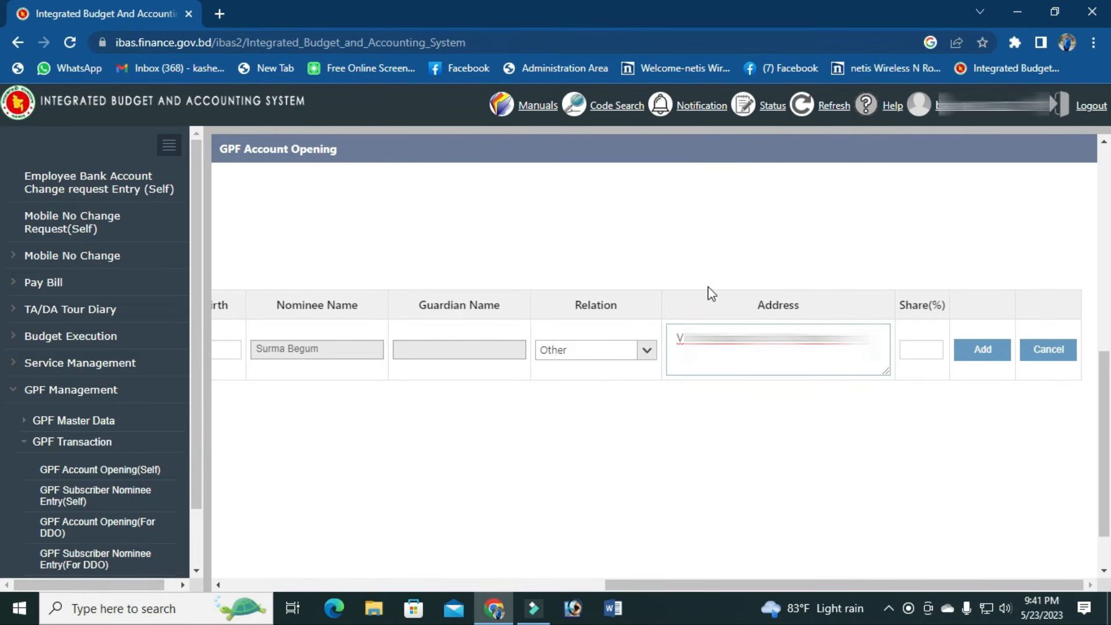
type("Sunamganj")
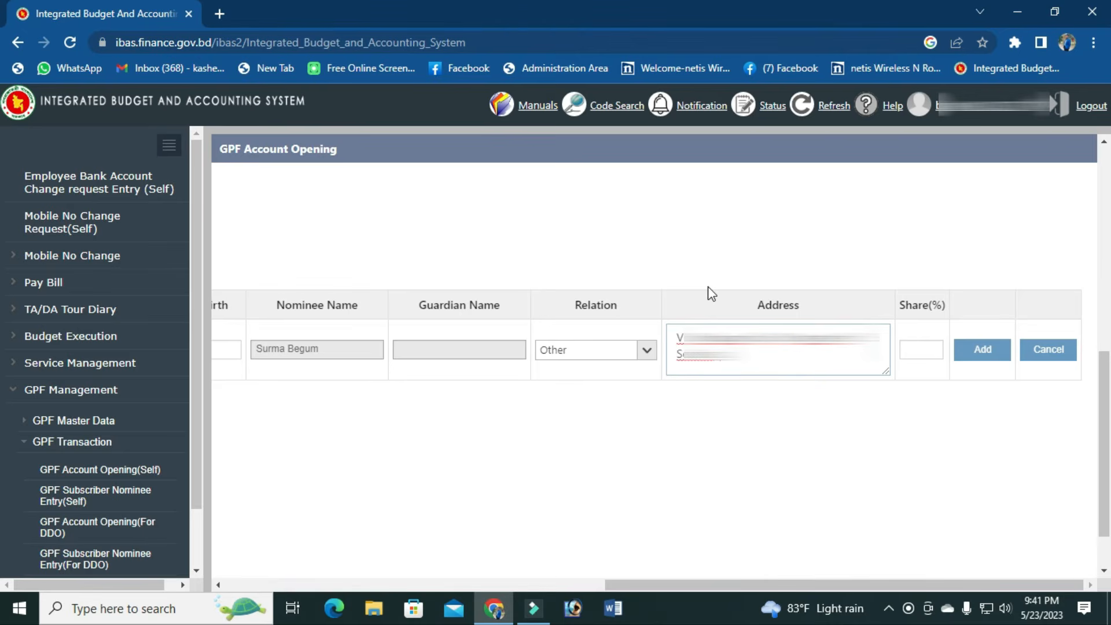
type("Sunamganj")
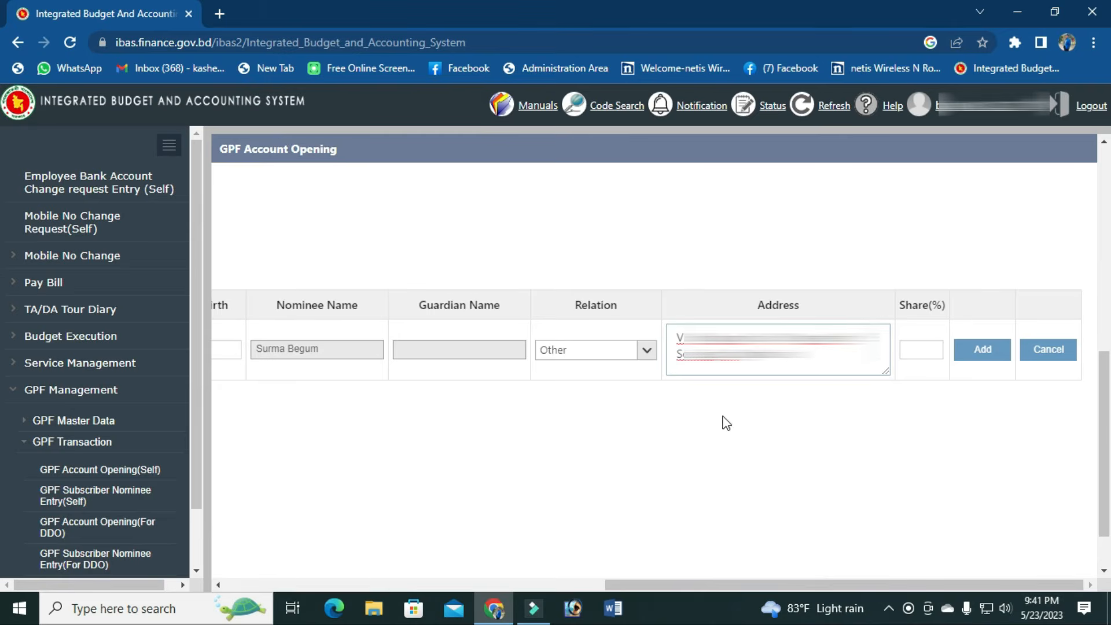
key("ctrl+t")
key("ctrl+Tab")
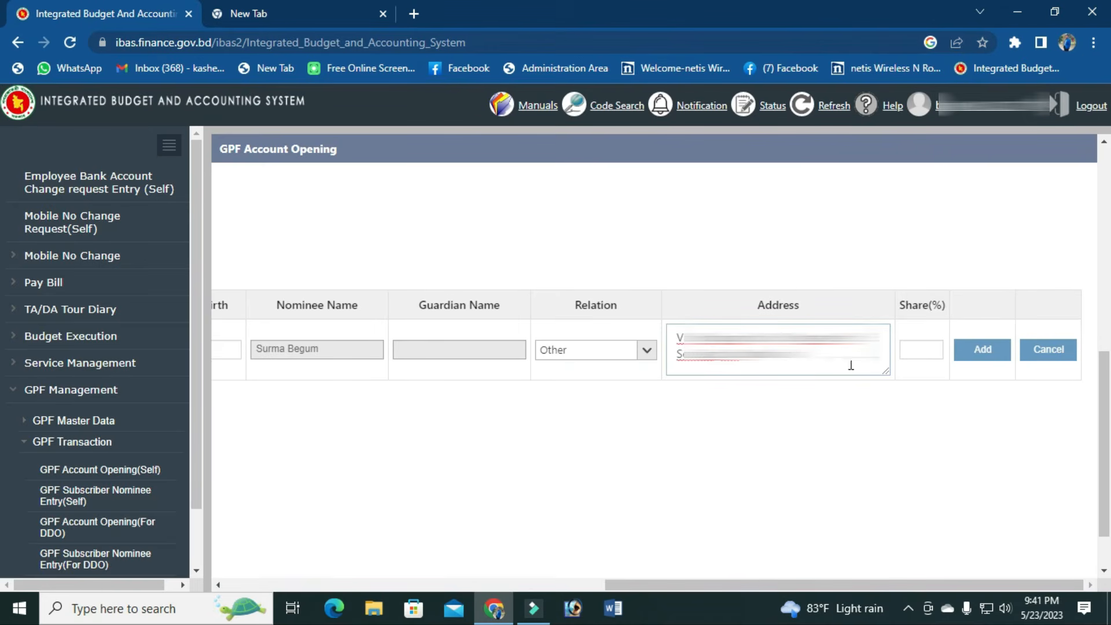
Step: Set the nominee's Share(%) to 100
left_click(924, 355)
type("00")
left_click_drag(744, 585, 840, 586)
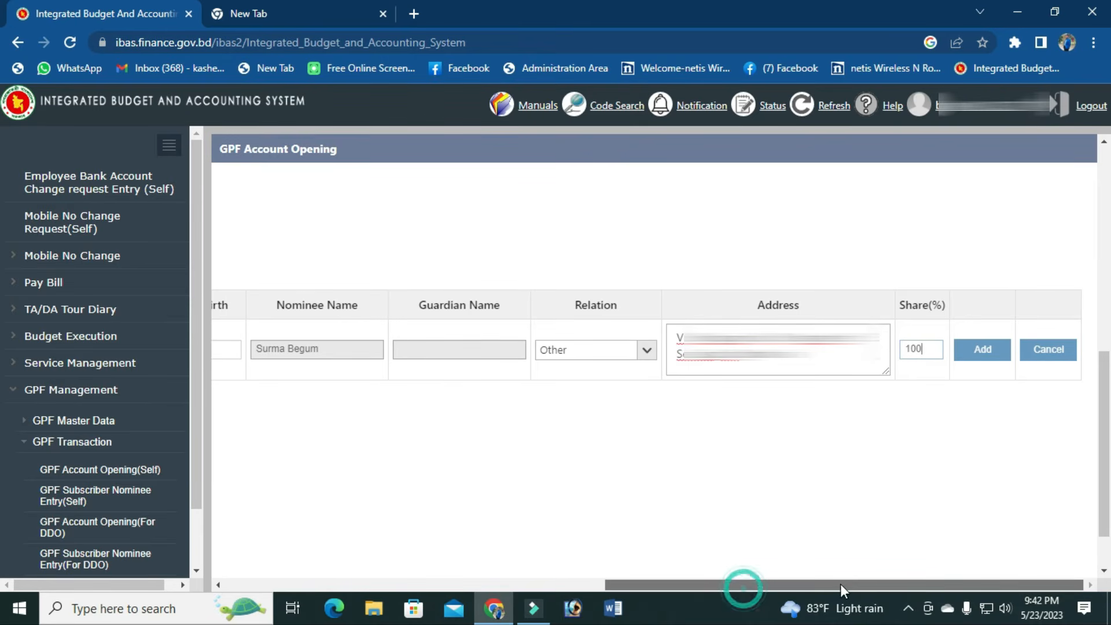
Step: Add the adult nominee to the table, save the GPF opening form, and print it
left_click(982, 352)
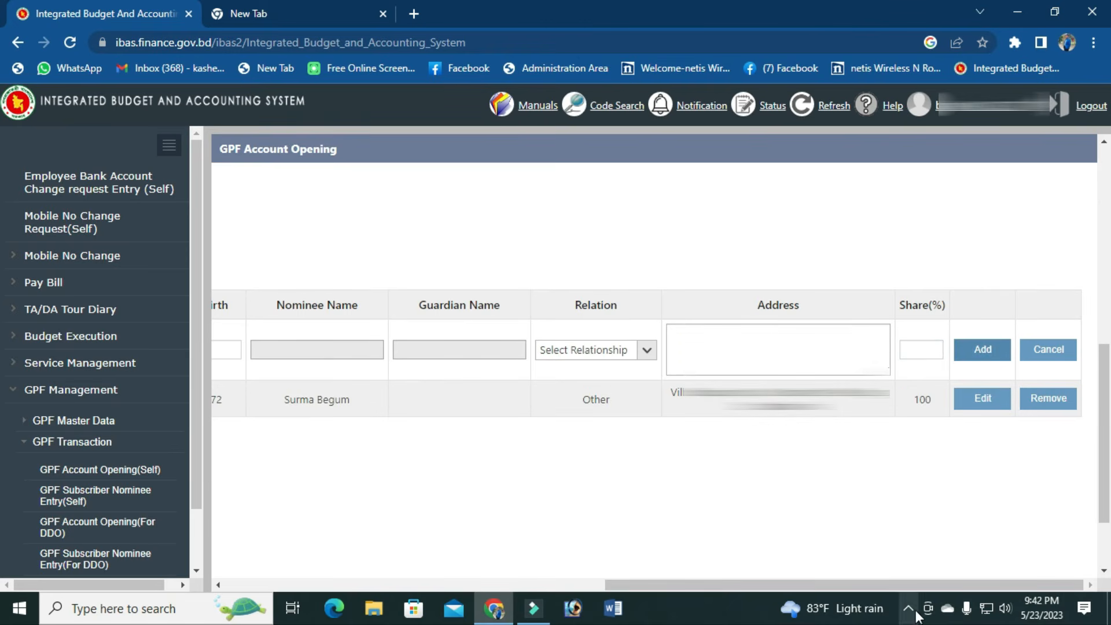
left_click_drag(924, 590, 568, 589)
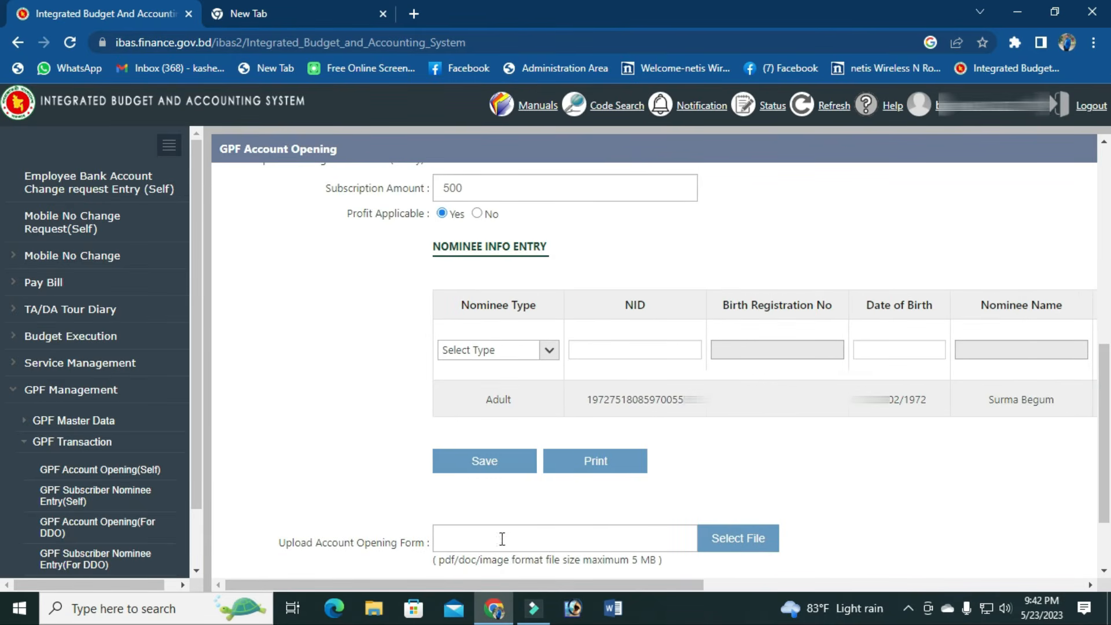
left_click(474, 471)
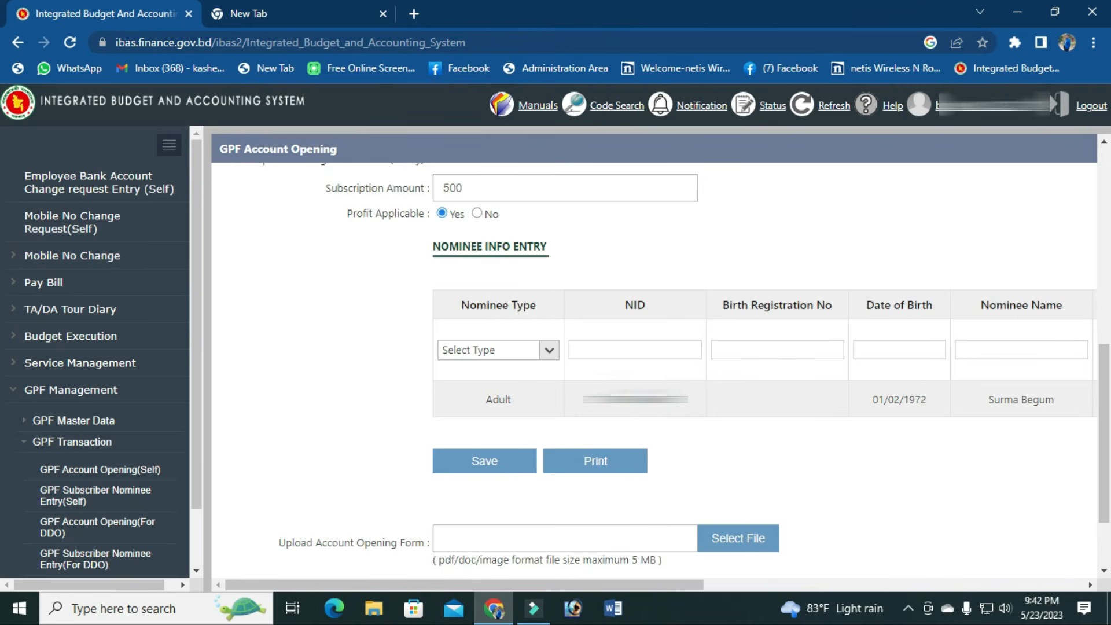
left_click(596, 463)
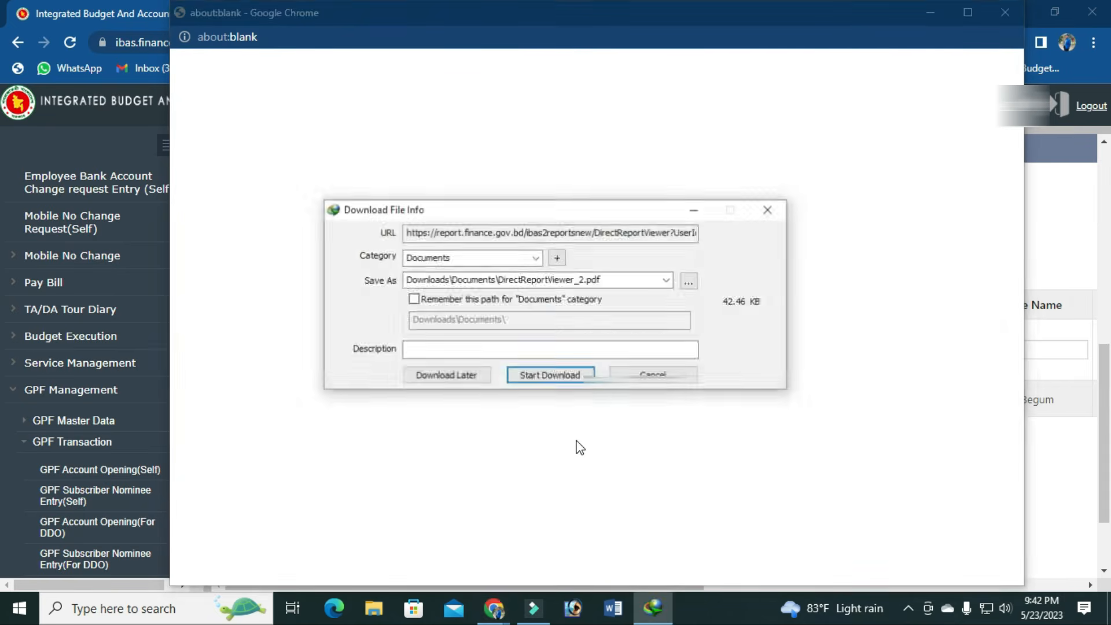
Step: Download DirectReportViewer_2.pdf through IDM and open it from the download manager
left_click(552, 377)
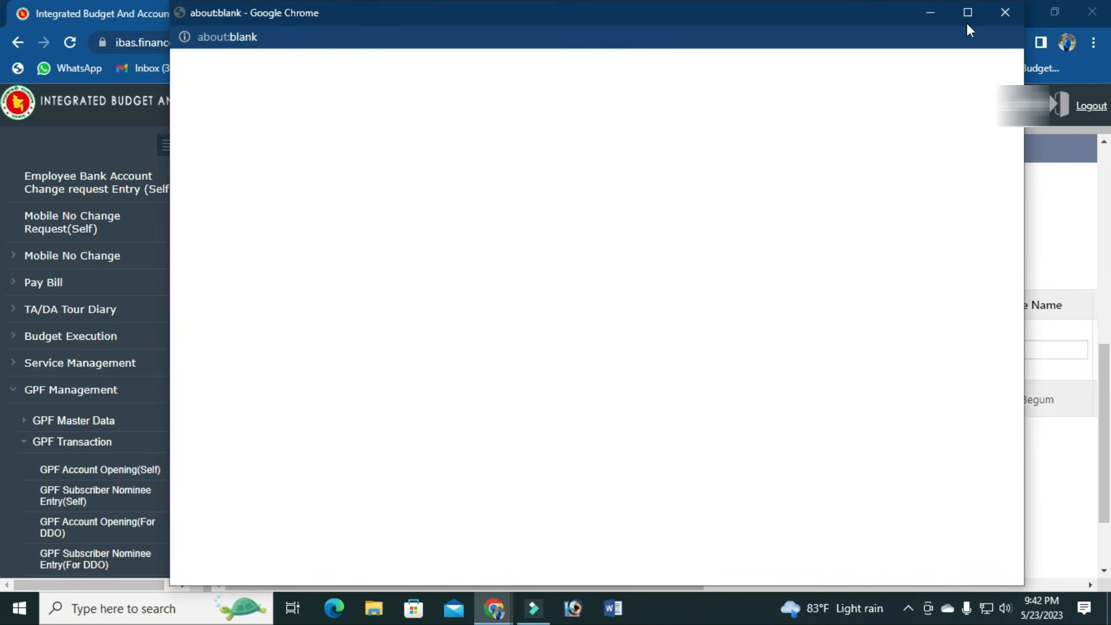
left_click(1000, 13)
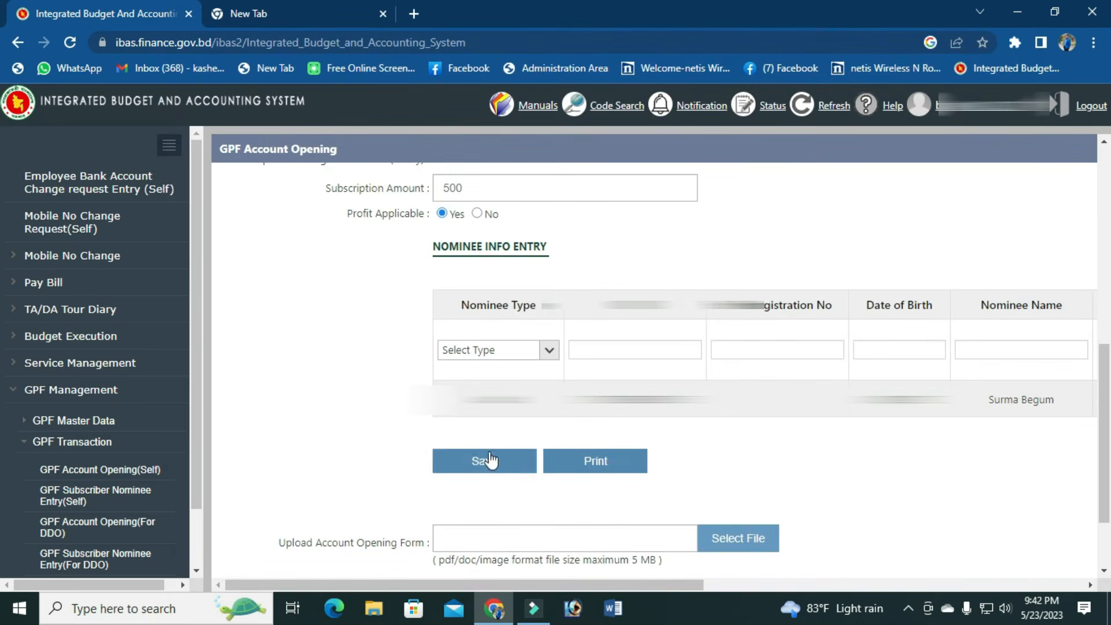
scroll(359, 348, "up", 4)
scroll(359, 349, "down", 6)
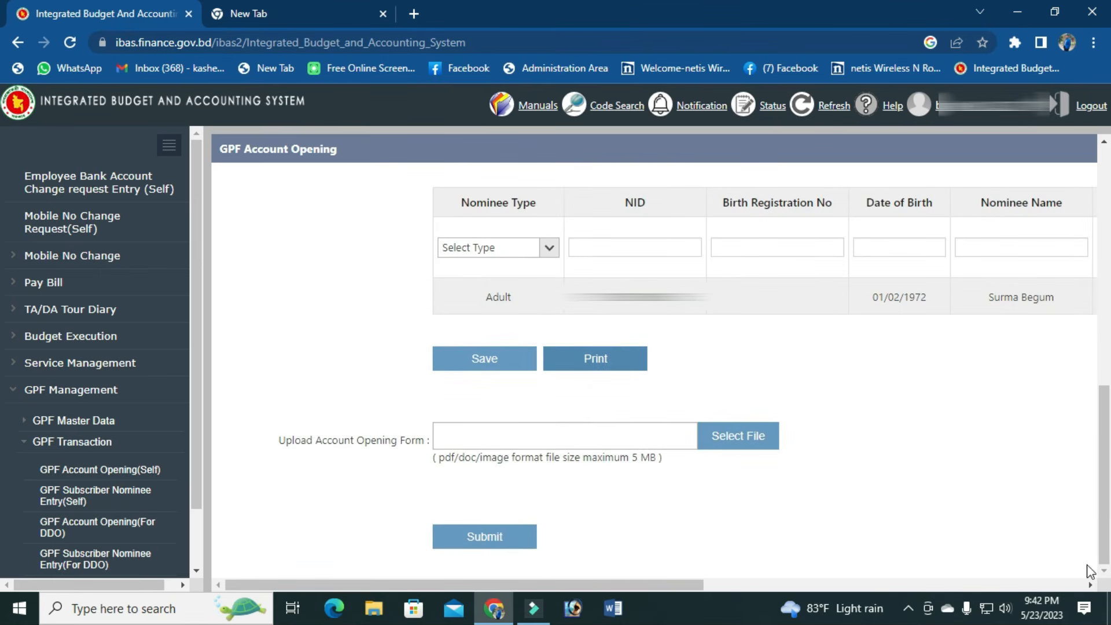
left_click(908, 607)
double_click(939, 542)
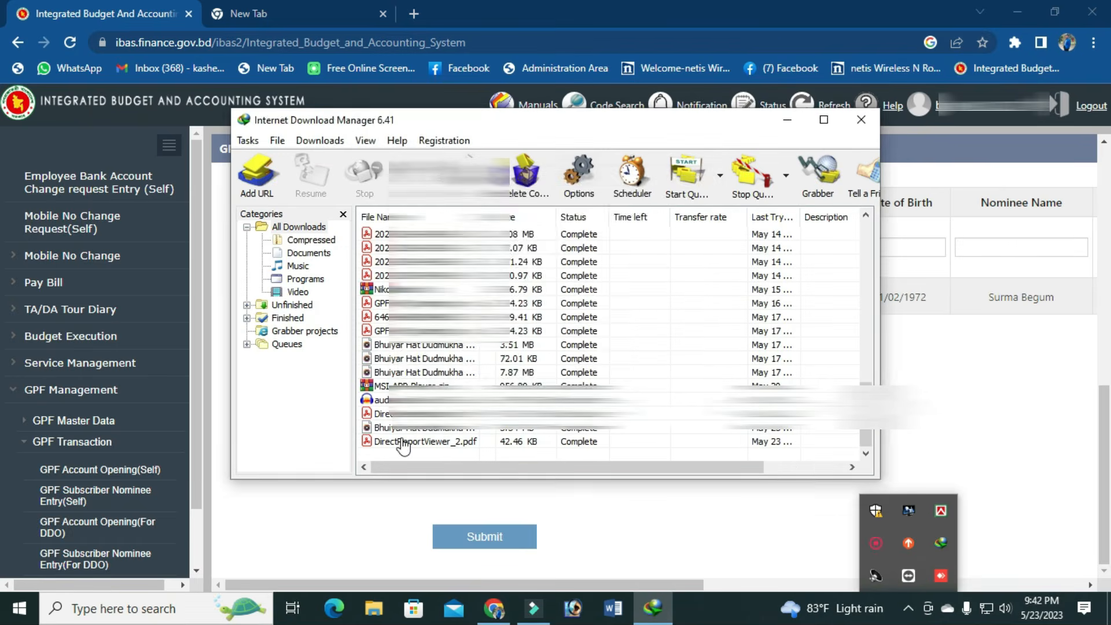
double_click(405, 442)
left_click(602, 452)
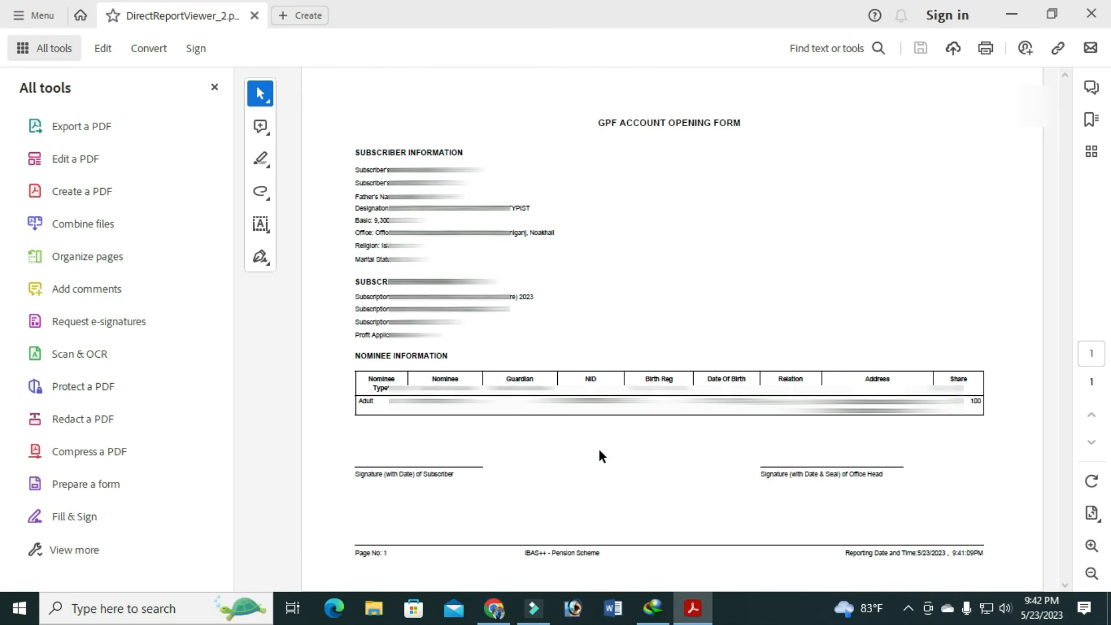
Step: Select and review the subscriber's Signature caption on the printed opening form
left_click(355, 476)
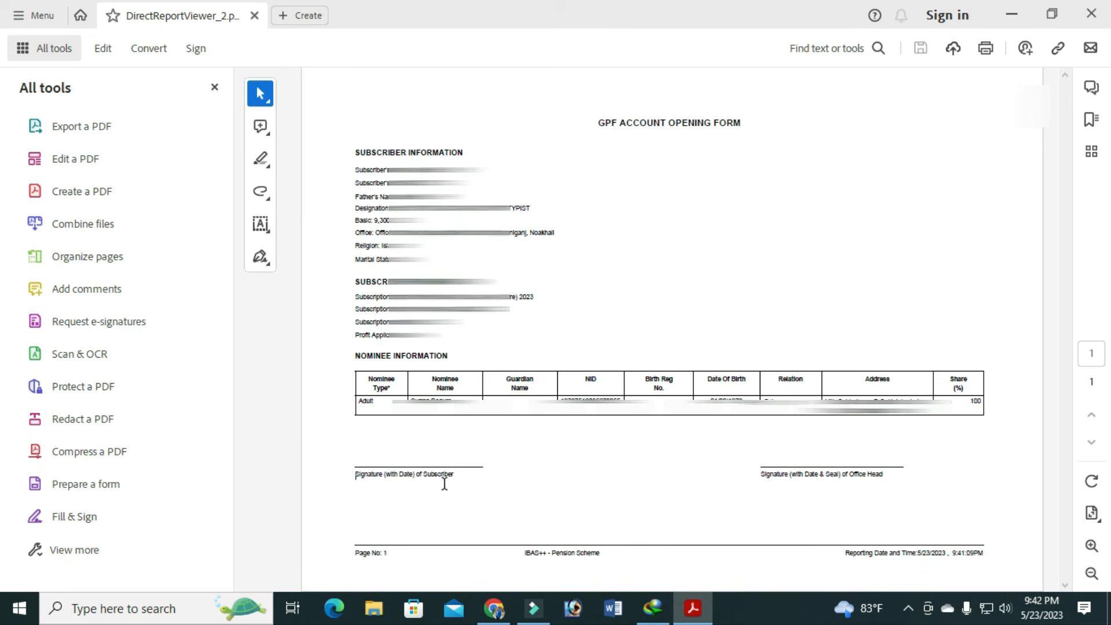
left_click_drag(454, 476, 362, 477)
double_click(359, 477)
left_click_drag(461, 476, 272, 474)
left_click(386, 477)
left_click_drag(355, 474, 455, 478)
left_click(771, 478)
Step: Select and review the office head's Signature caption, then minimize Acrobat
left_click_drag(762, 476, 787, 476)
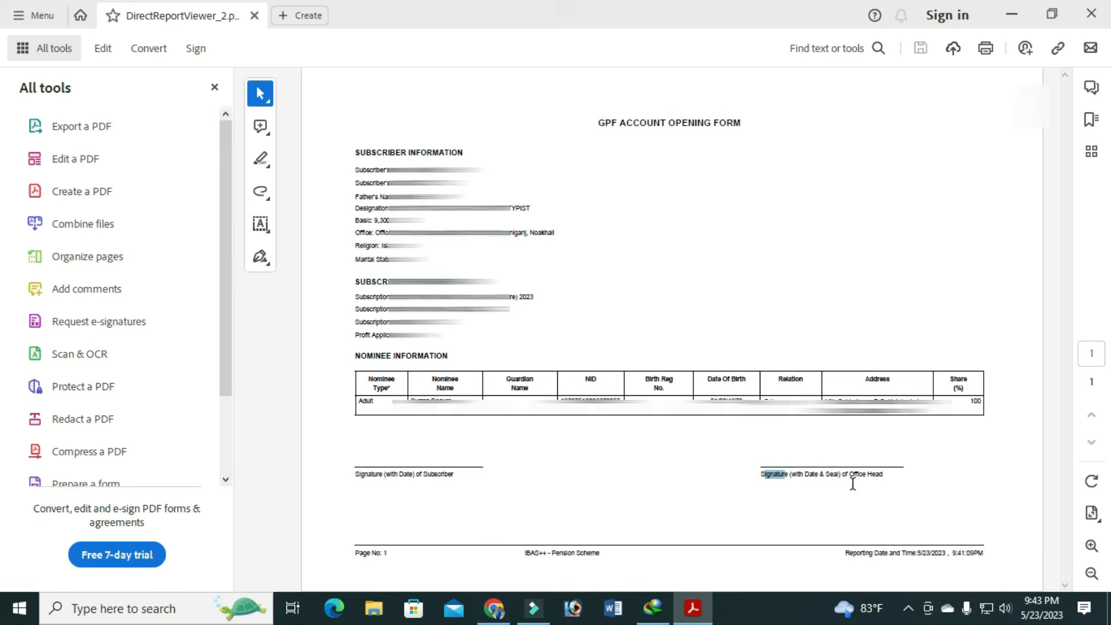
left_click(883, 475, "shift")
left_click(769, 474)
left_click_drag(766, 474, 870, 479)
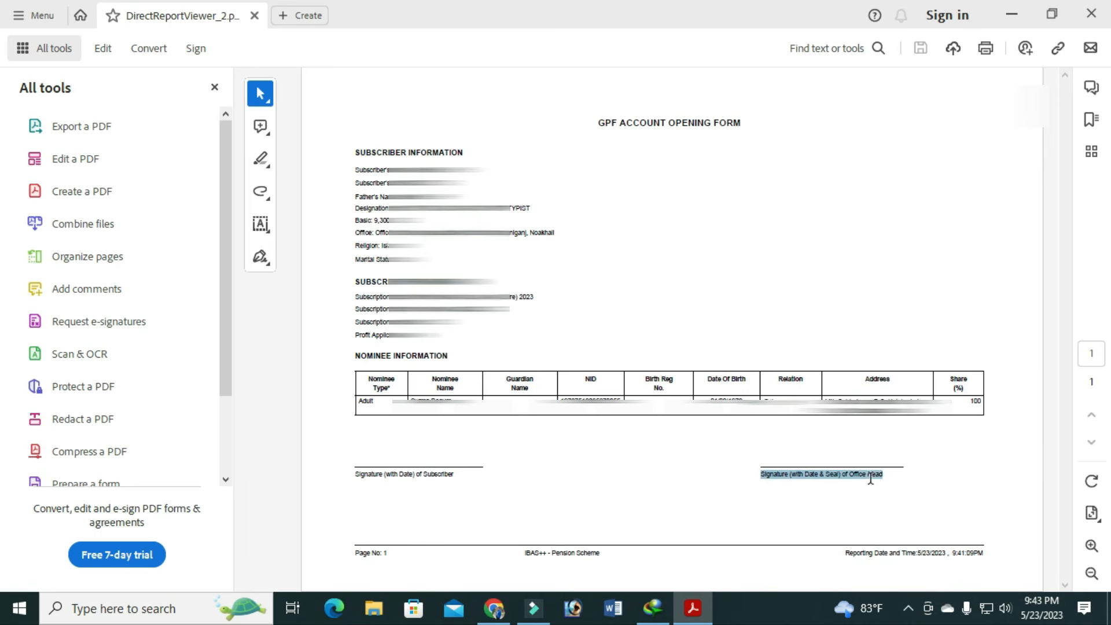
left_click(809, 464)
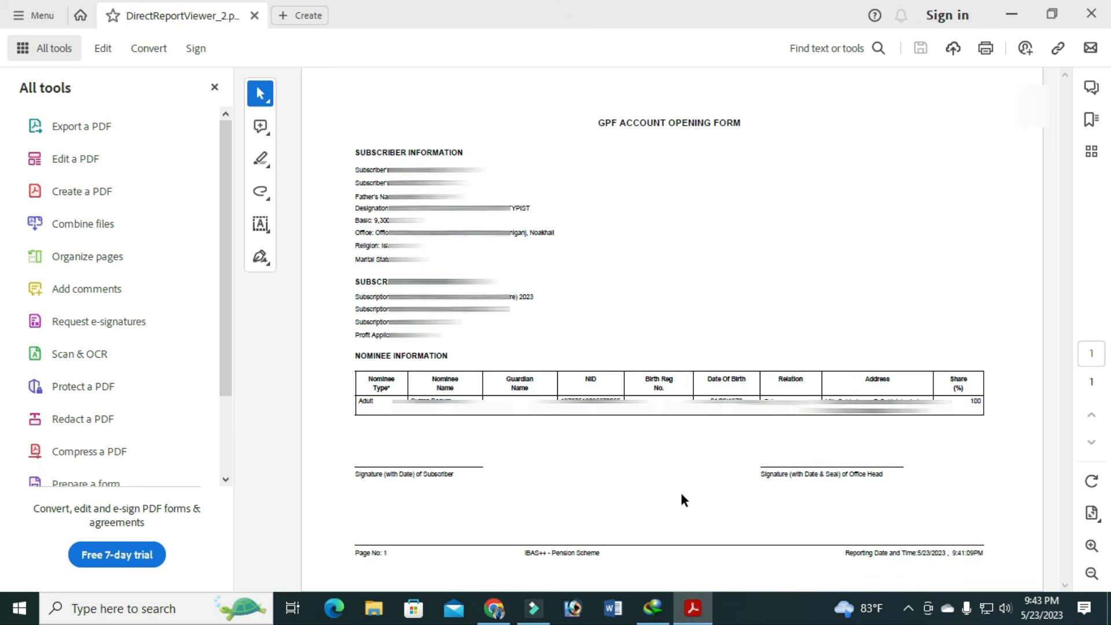
left_click(1012, 14)
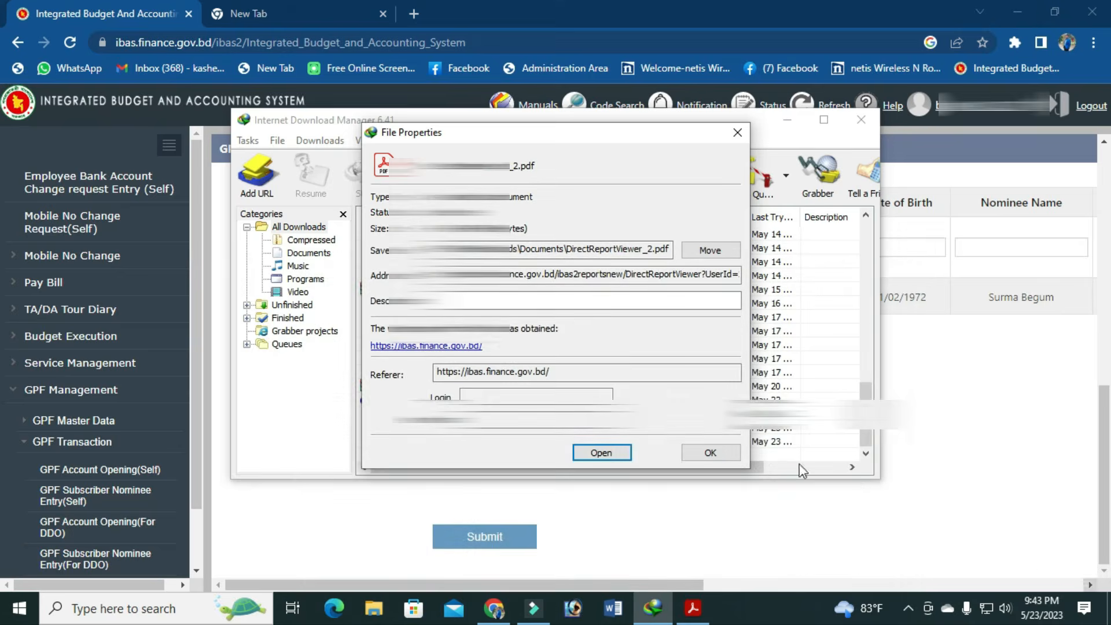
Step: Dismiss the IDM File Properties and main windows, then focus the Upload Account Opening Form field
left_click(737, 132)
left_click(861, 120)
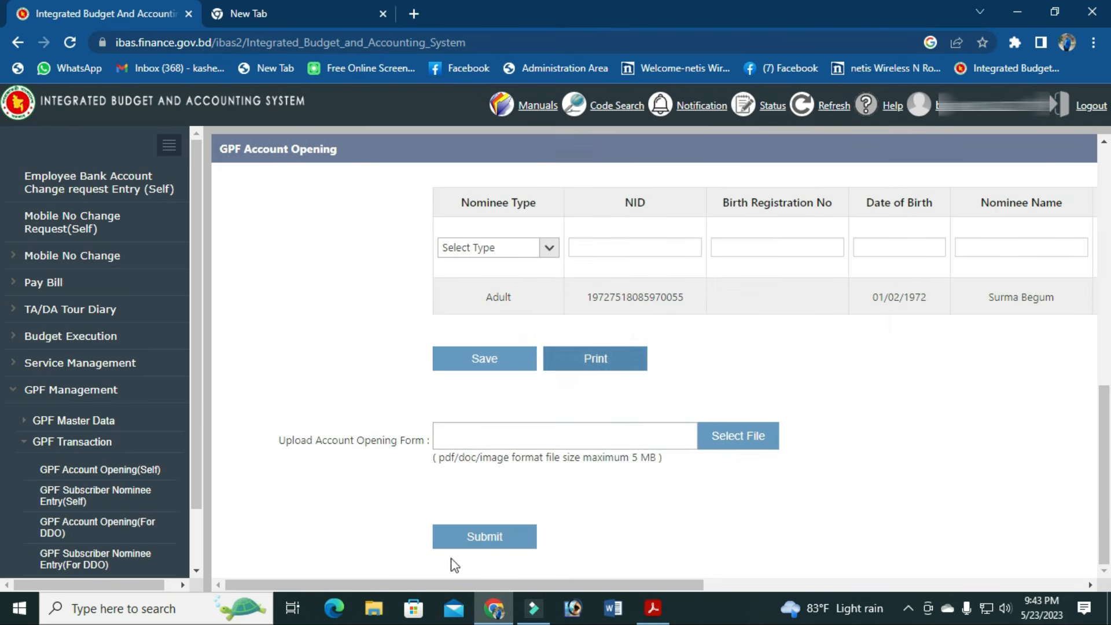
left_click(529, 431)
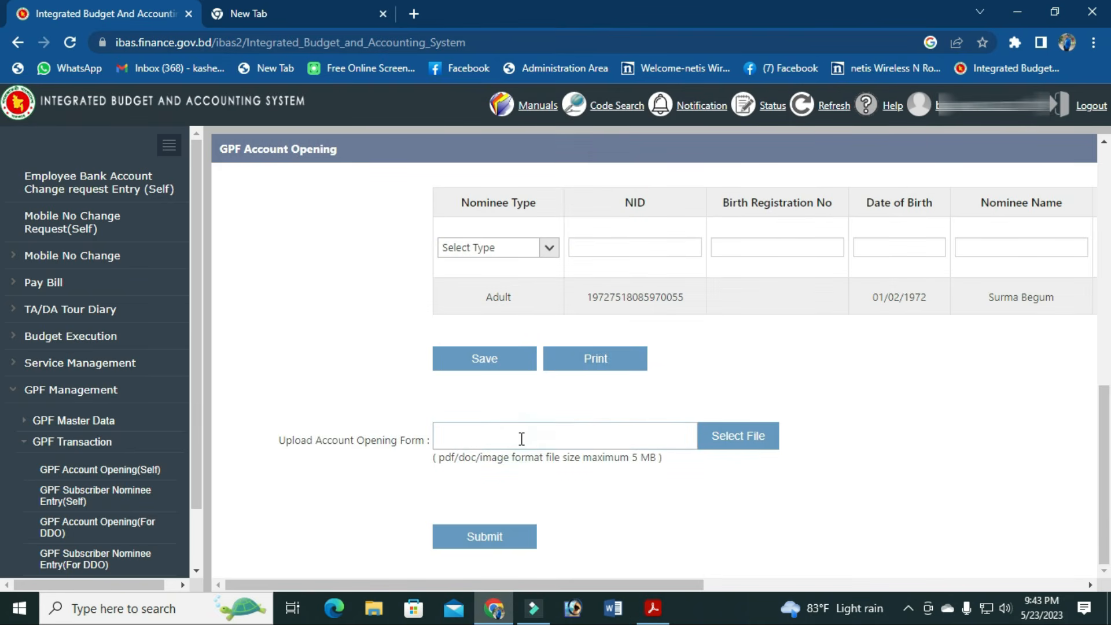